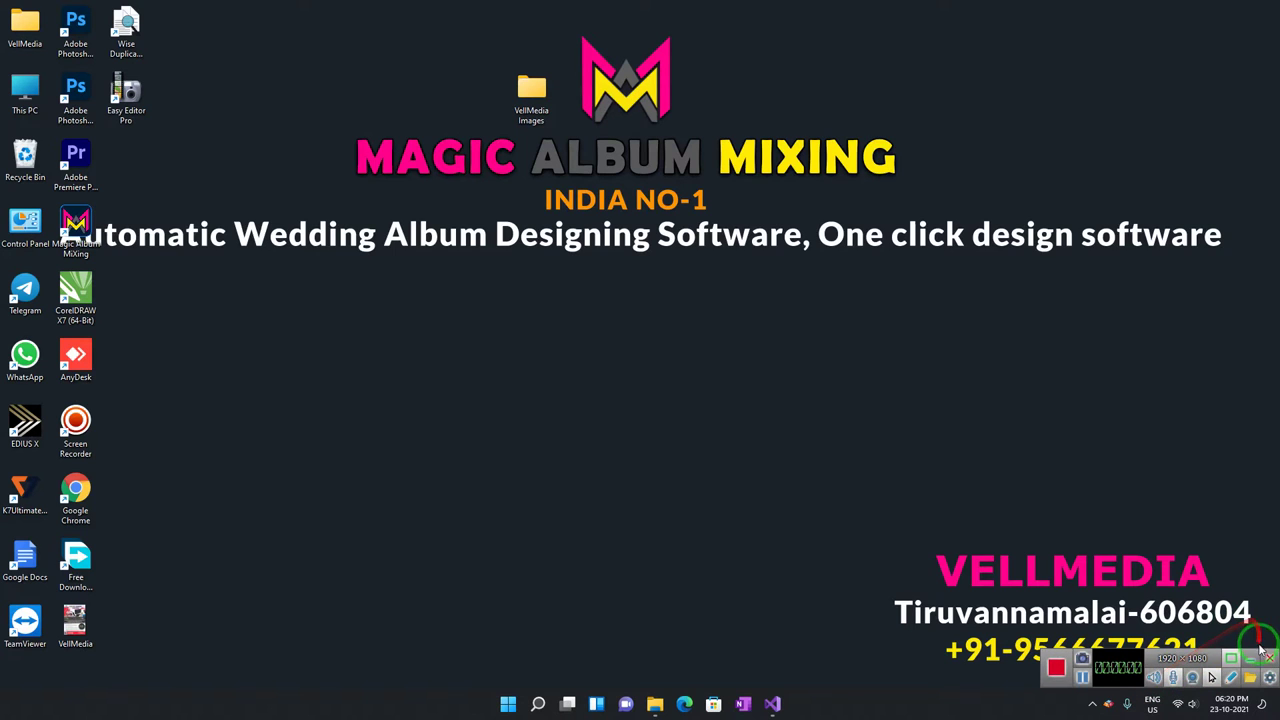
# - Start Magic Album Mixing from its desktop shortcut and confirm the Photoshop-version message
pyautogui.click(1254, 664)
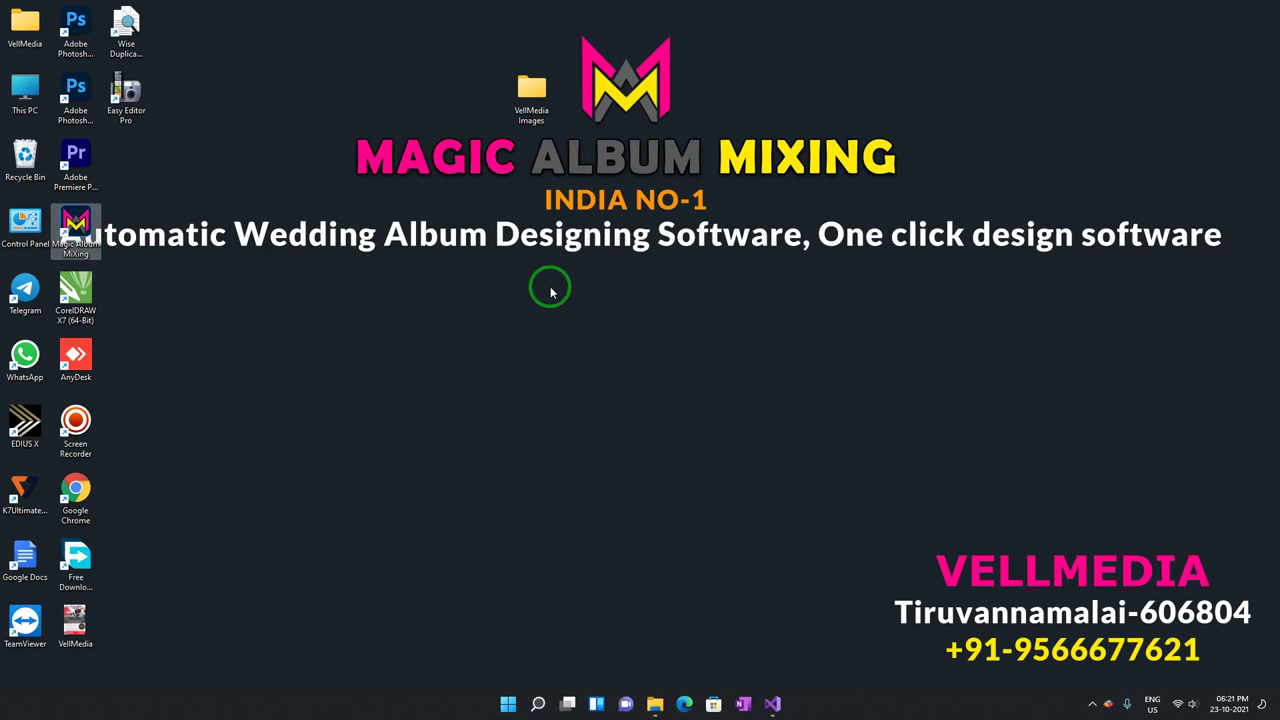
# - Launch with Photoshop 2021 and open the VellMedia project from the List Of Project
pyautogui.click(730, 396)
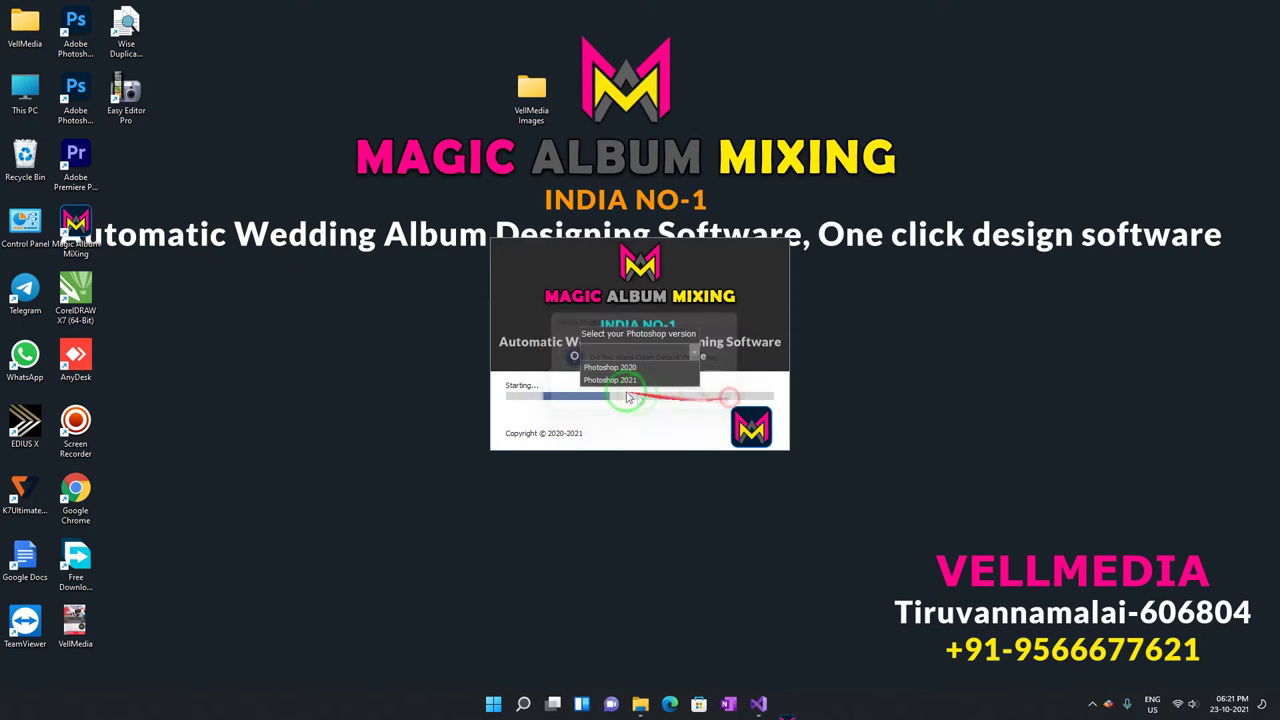
pyautogui.click(610, 380)
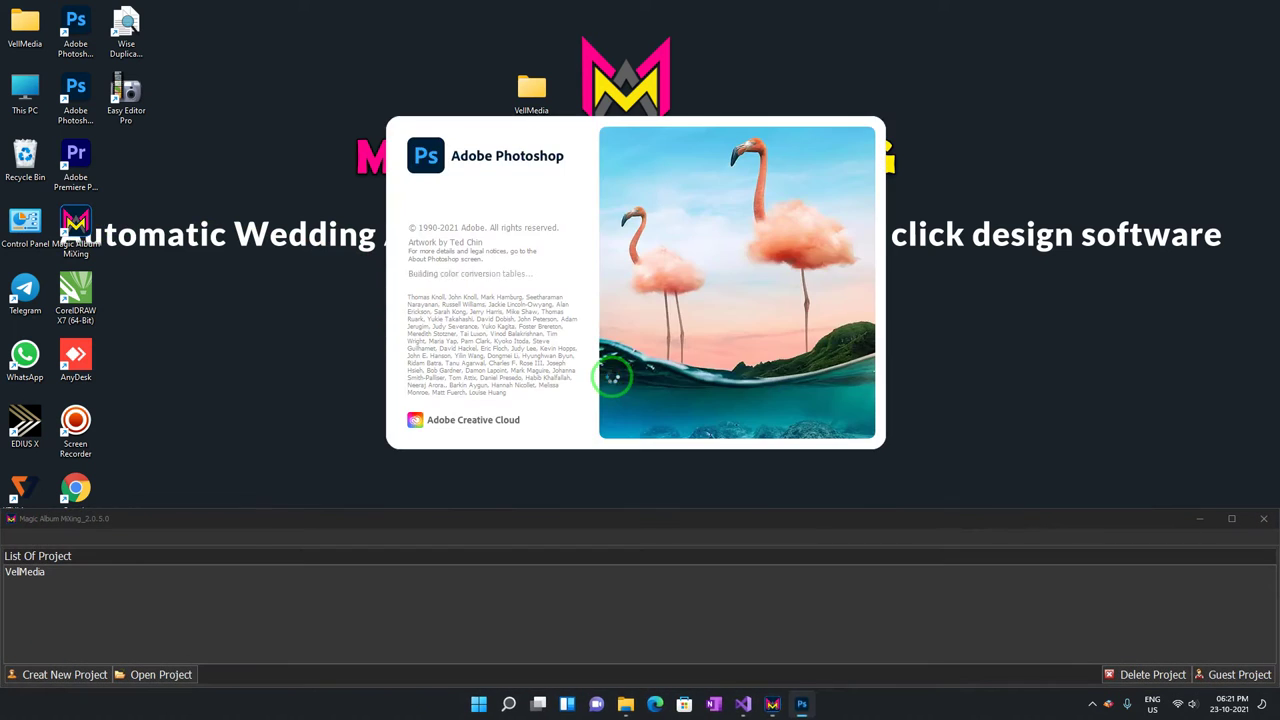
pyautogui.click(32, 572)
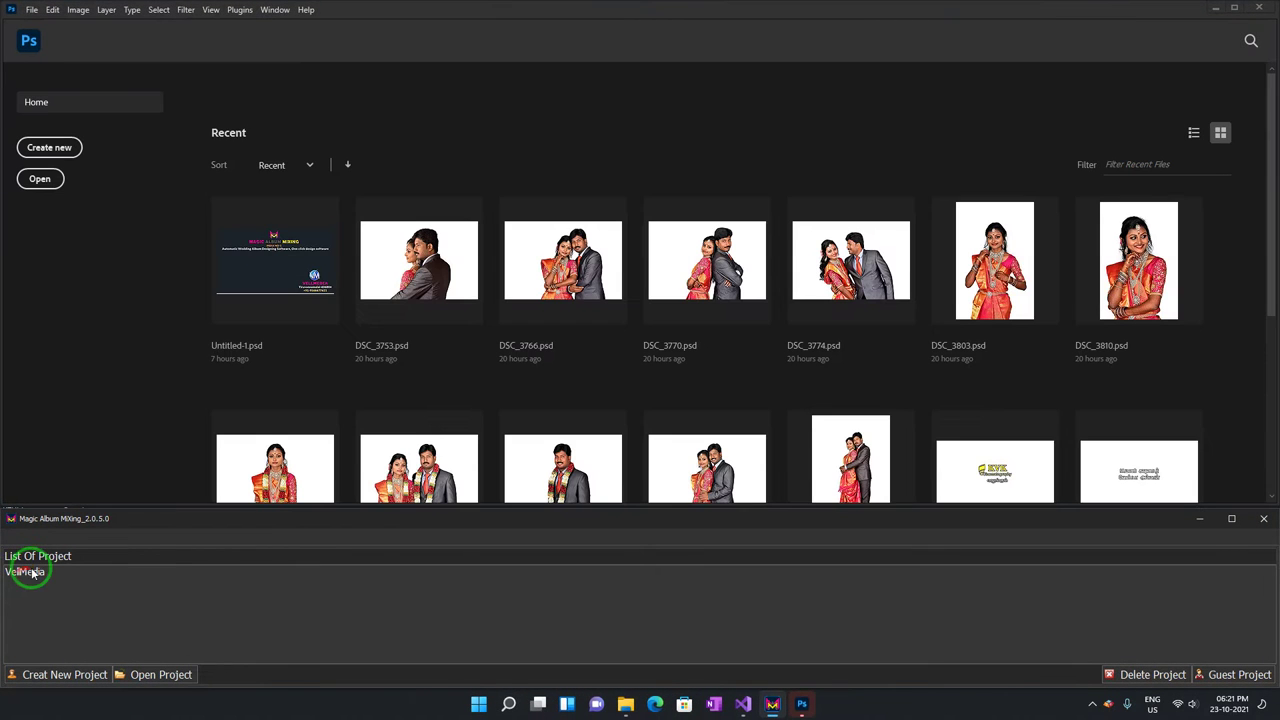
pyautogui.doubleClick(585, 576)
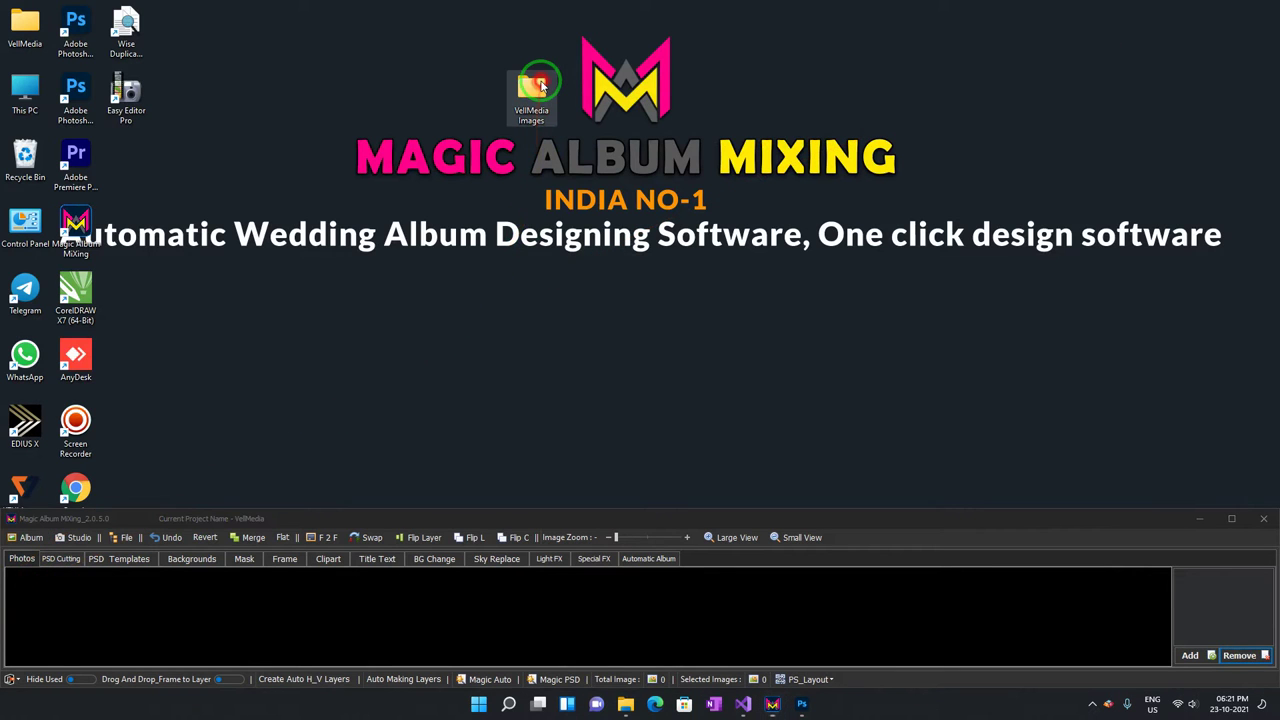
# - Add the Sample and PNG Cutting folders from VellMedia Images to the Photos library
pyautogui.doubleClick(541, 86)
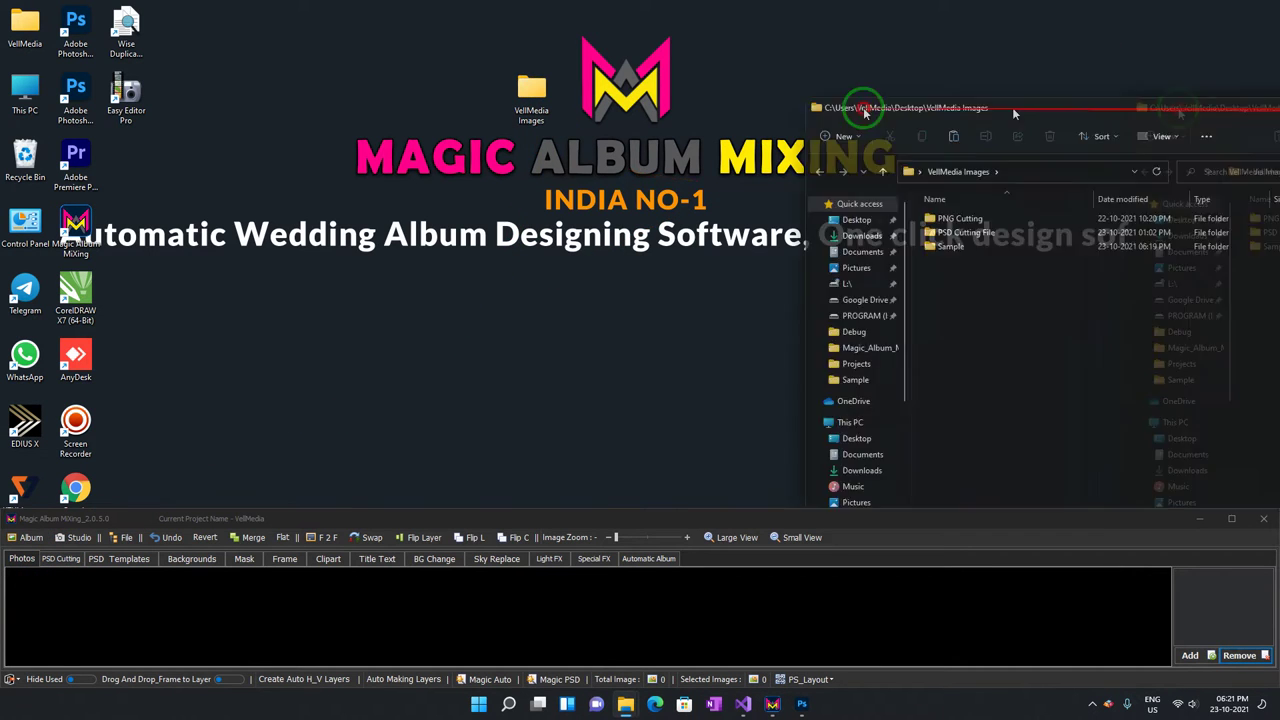
pyautogui.moveTo(857, 106); pyautogui.dragTo(486, 28)
pyautogui.click(418, 162)
pyautogui.moveTo(423, 163); pyautogui.dragTo(1202, 593)
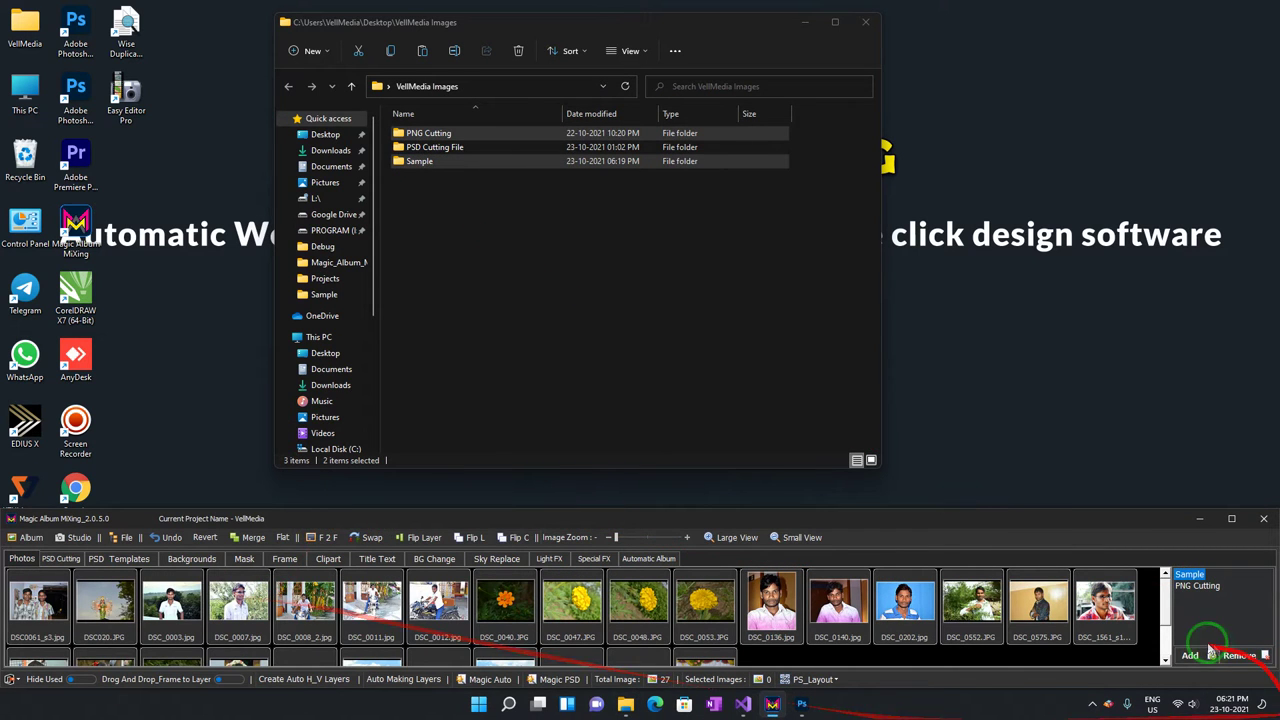
pyautogui.click(1186, 588)
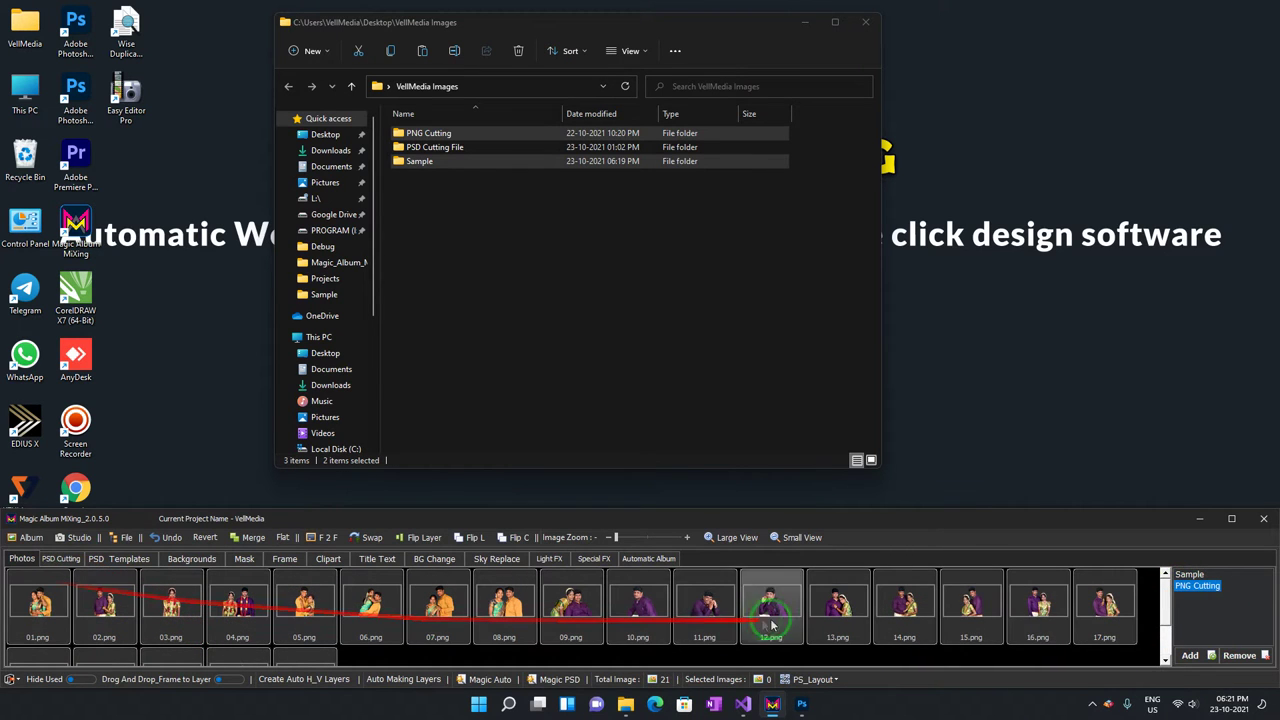
pyautogui.click(60, 558)
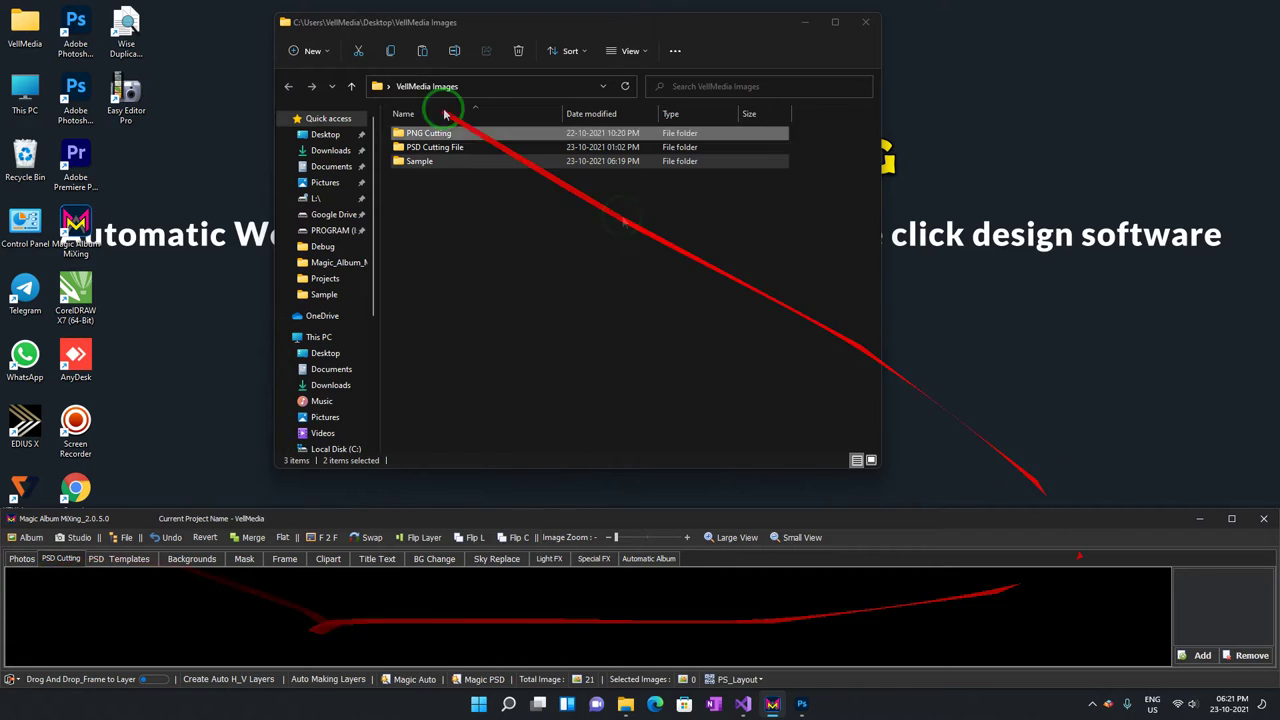
# - Add the PSD Cutting File folder, with its 11 photos, to the PSD Cutting library
pyautogui.click(433, 148)
pyautogui.moveTo(433, 148)
pyautogui.mouseDown()
pyautogui.moveTo(1245, 598)
pyautogui.moveTo(1210, 585)
pyautogui.mouseUp()
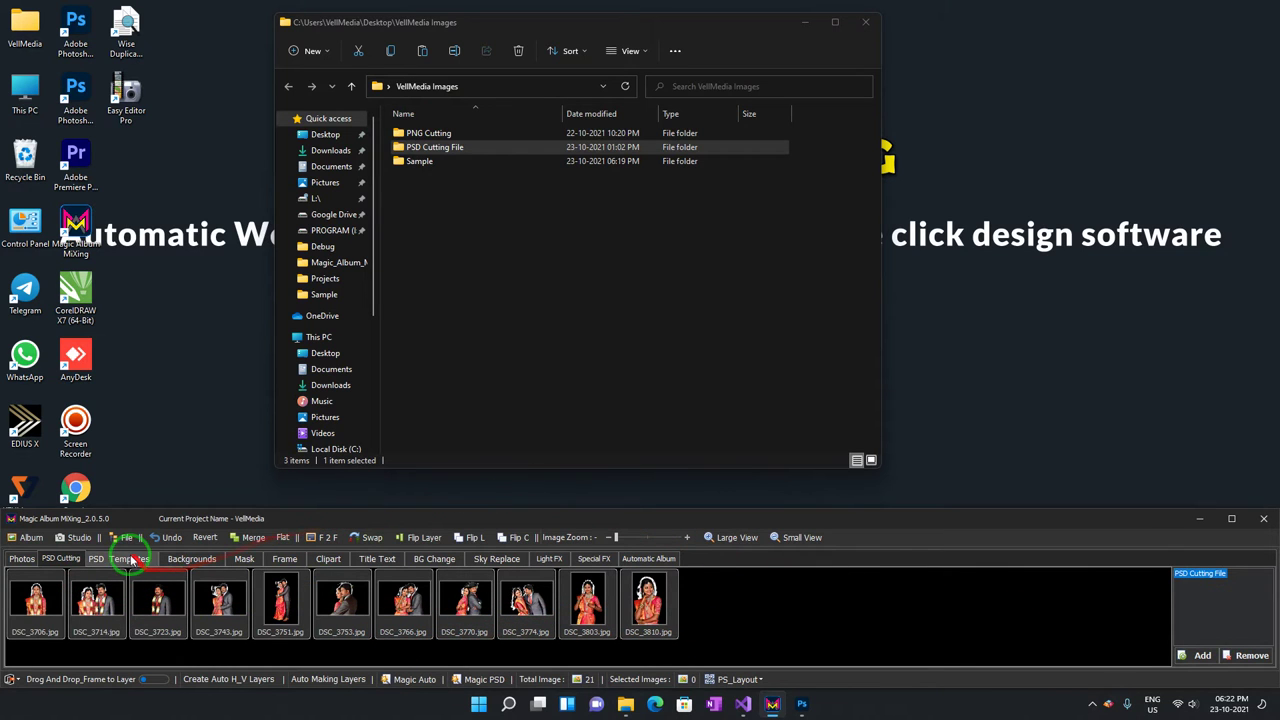
pyautogui.click(36, 563)
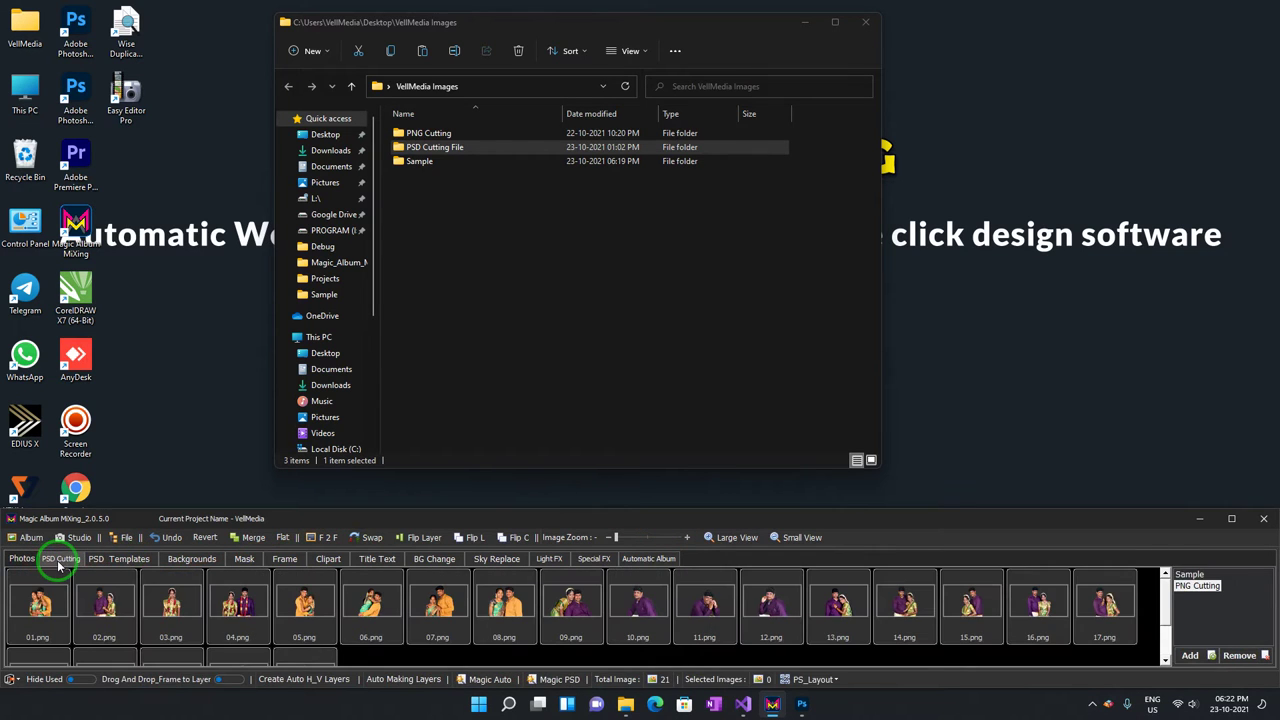
pyautogui.click(58, 563)
# - Add template folders Volume_01–Volume_03 from 2021_01 to PSD Templates and preview Volume_02
pyautogui.click(113, 565)
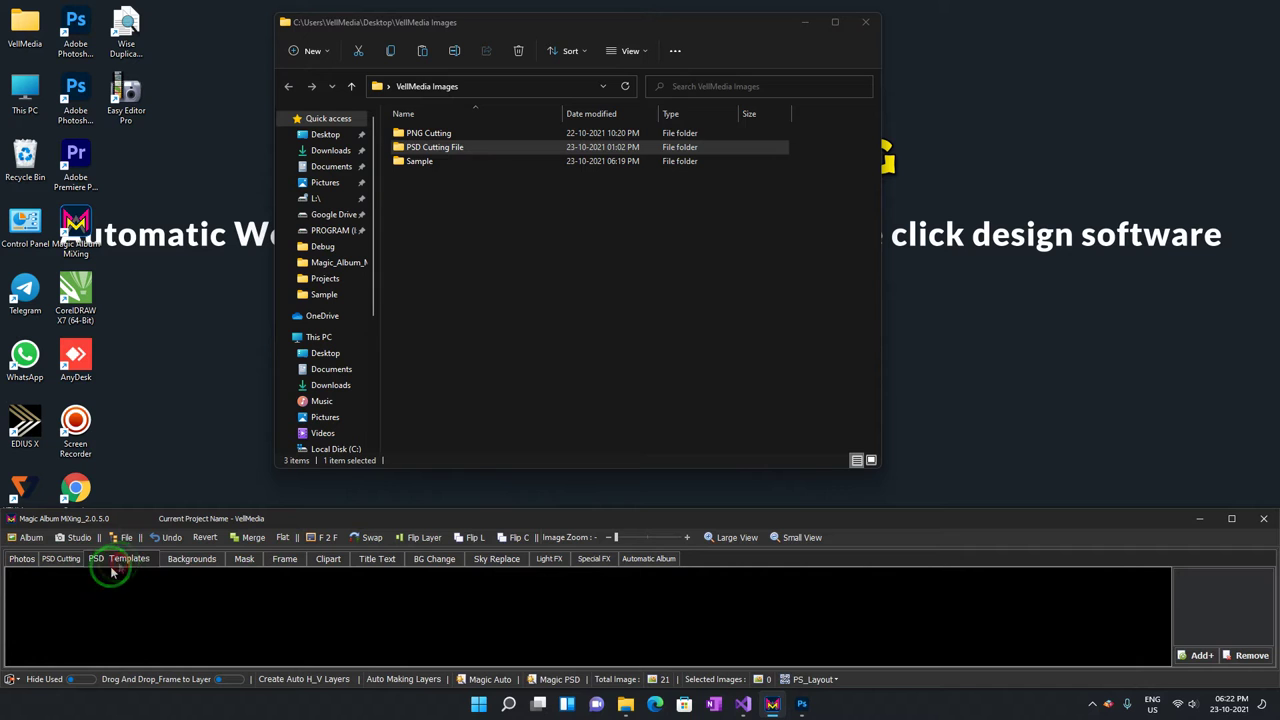
pyautogui.click(663, 645)
pyautogui.click(450, 150)
pyautogui.keyDown('shift'); pyautogui.click(462, 180); pyautogui.keyUp('shift')
pyautogui.moveTo(462, 180); pyautogui.dragTo(1245, 597)
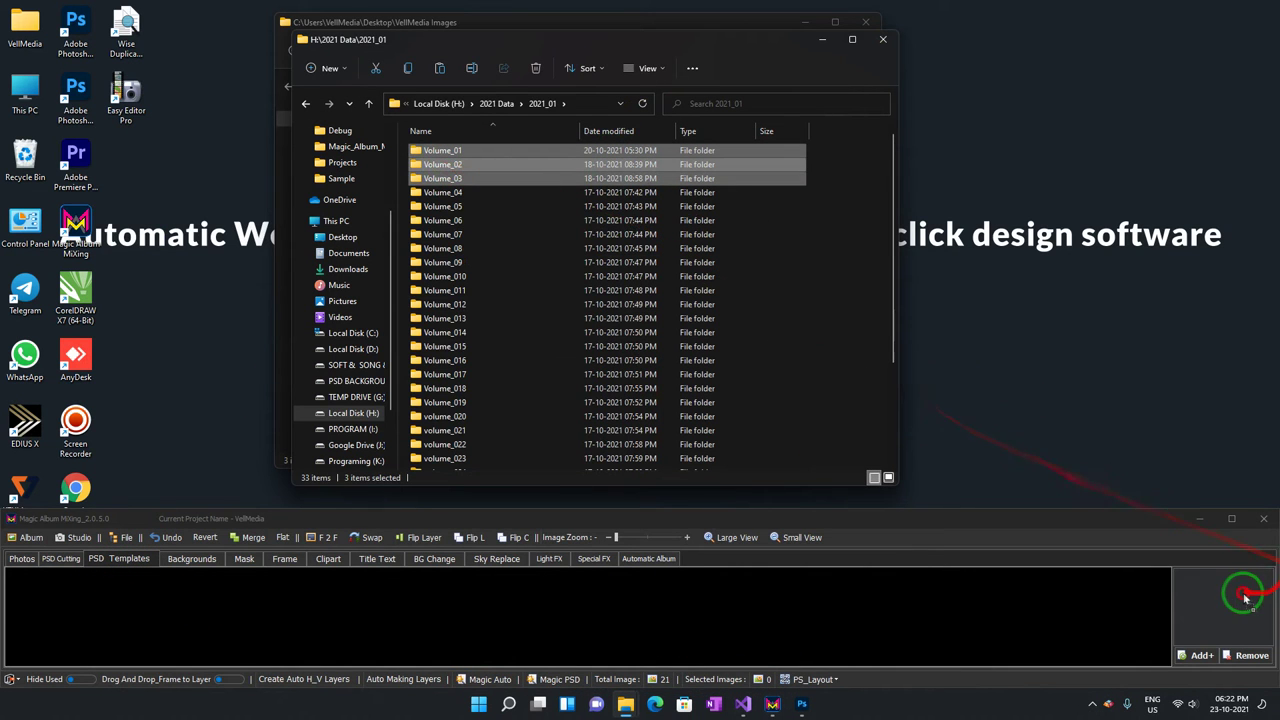
pyautogui.click(1213, 584)
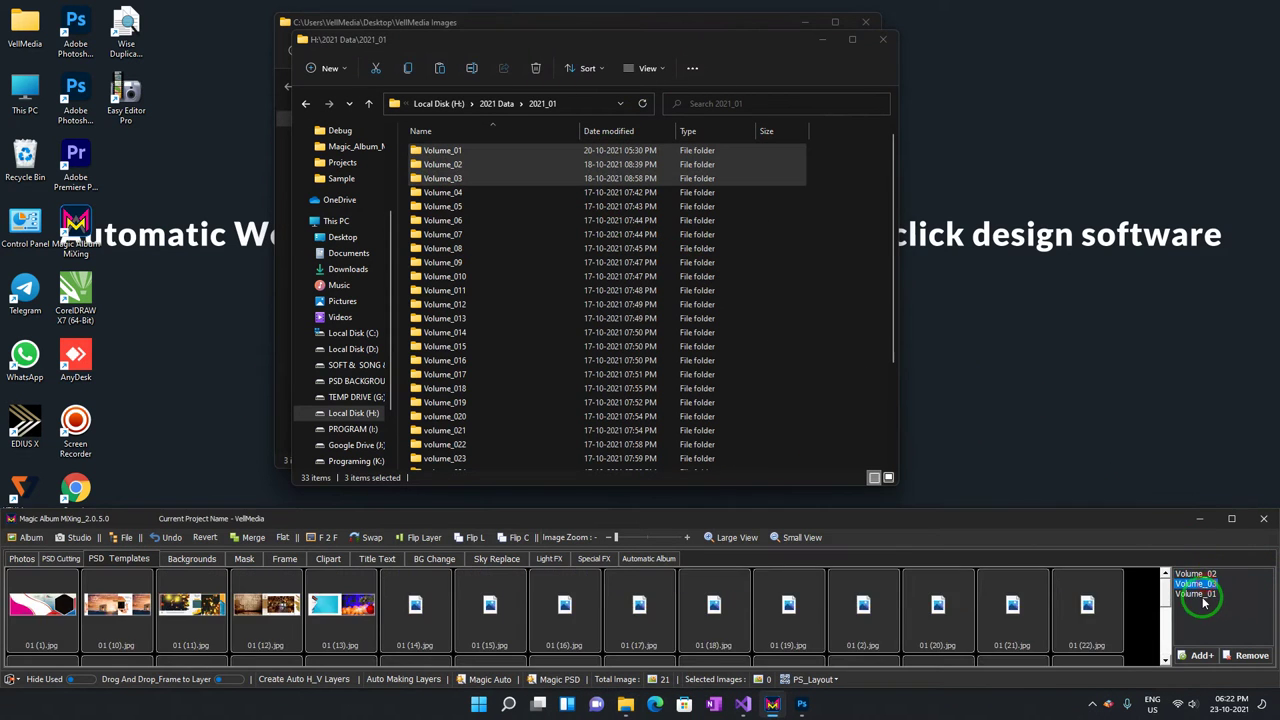
pyautogui.click(181, 562)
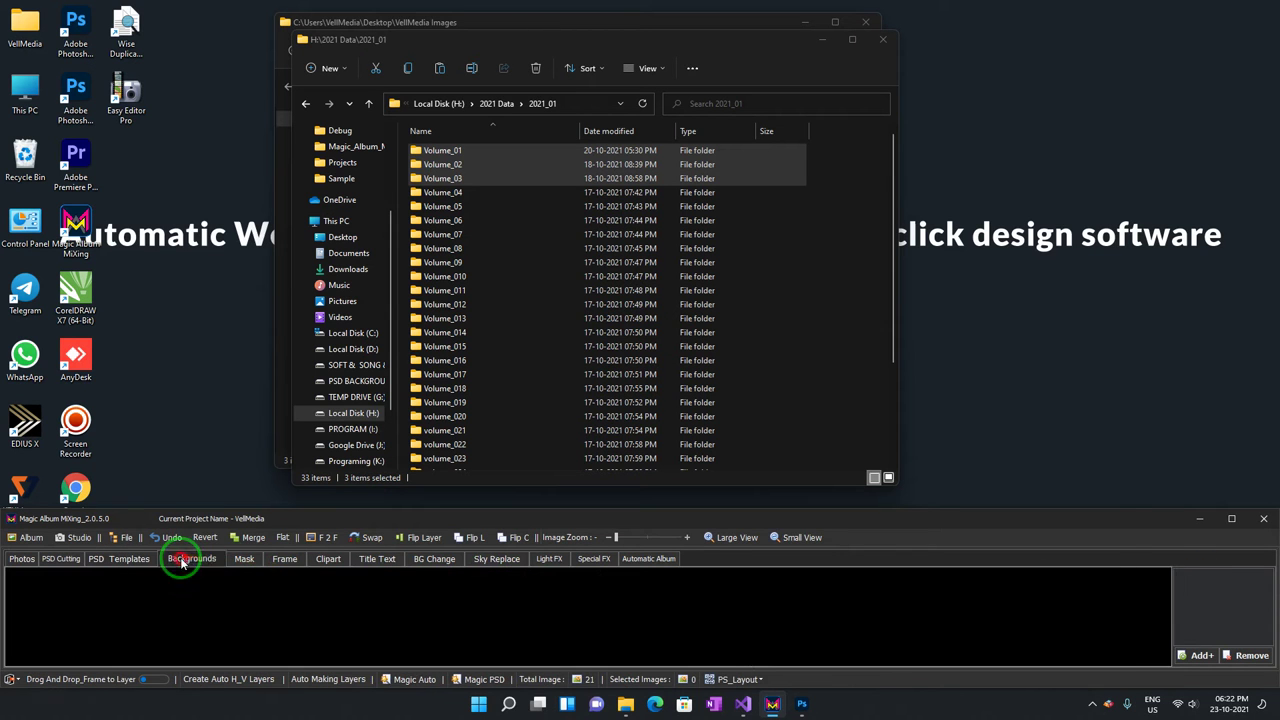
# - Add all 15 background folders, BG_VOL-1 through V-Strip, to the Backgrounds library
pyautogui.click(884, 42)
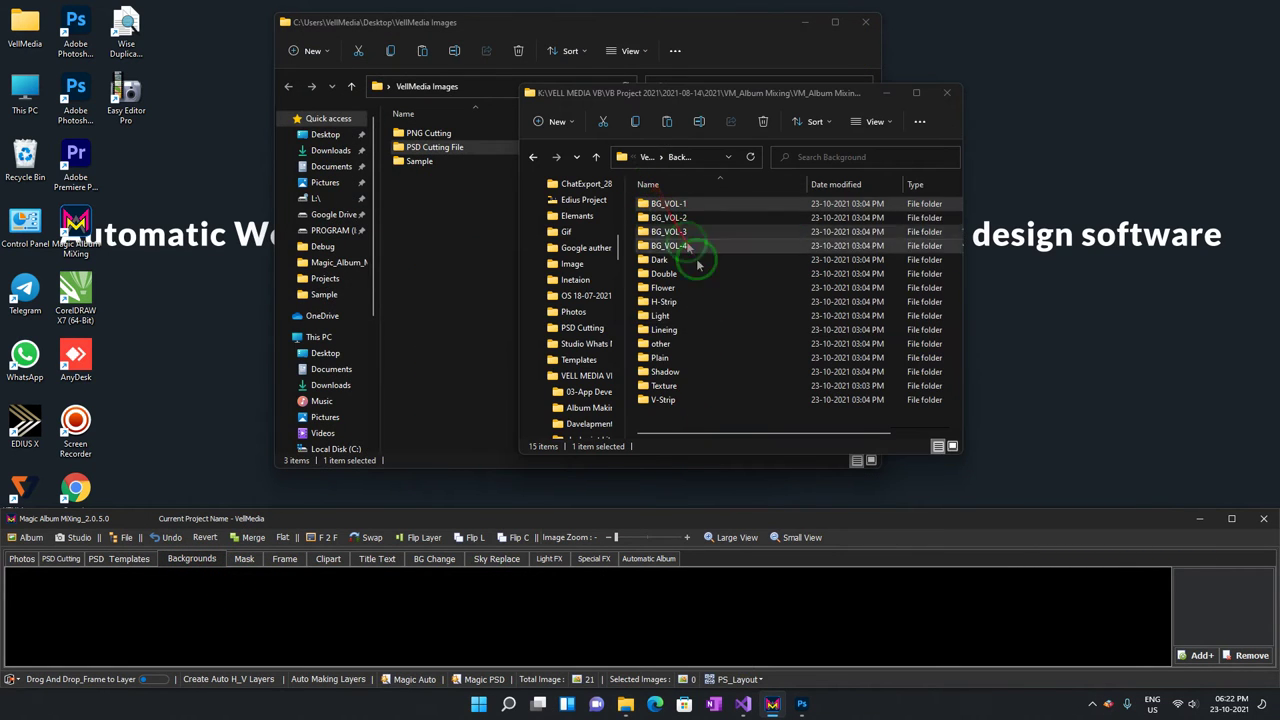
pyautogui.click(663, 400)
pyautogui.hotkey('ctrl', 'a')
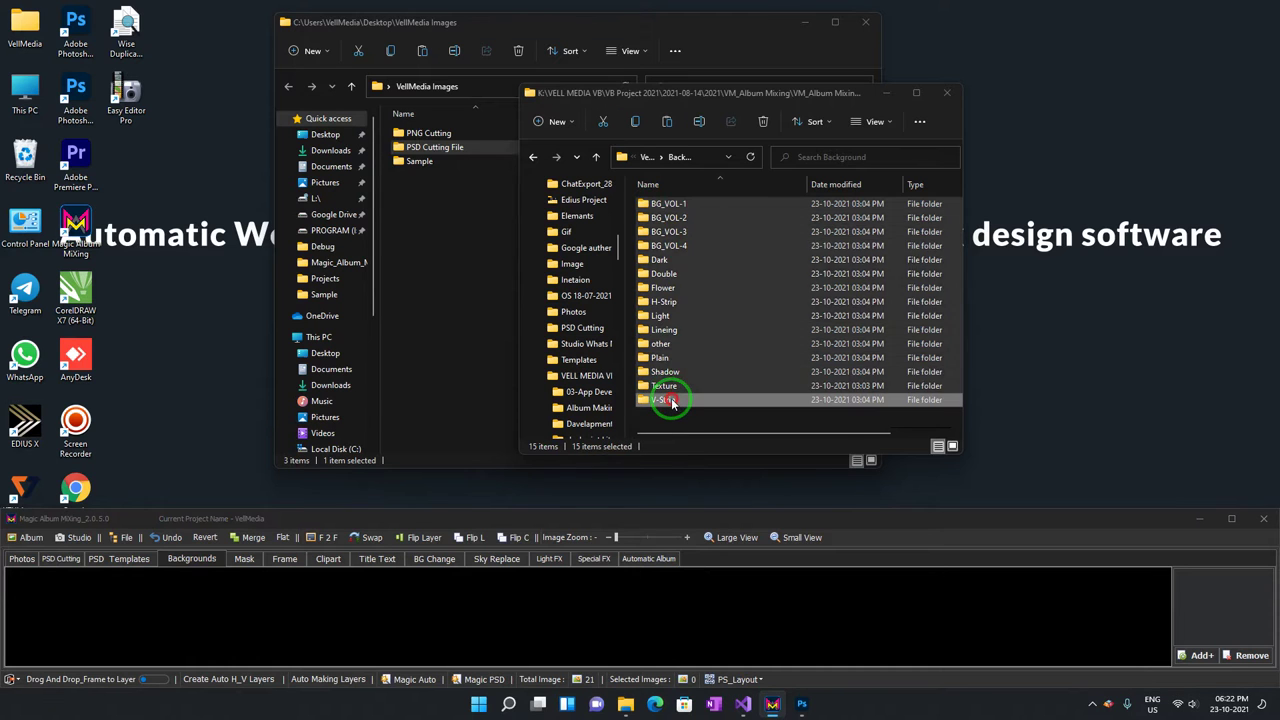
pyautogui.moveTo(672, 404); pyautogui.dragTo(152, 541)
pyautogui.moveTo(706, 223); pyautogui.dragTo(1200, 557)
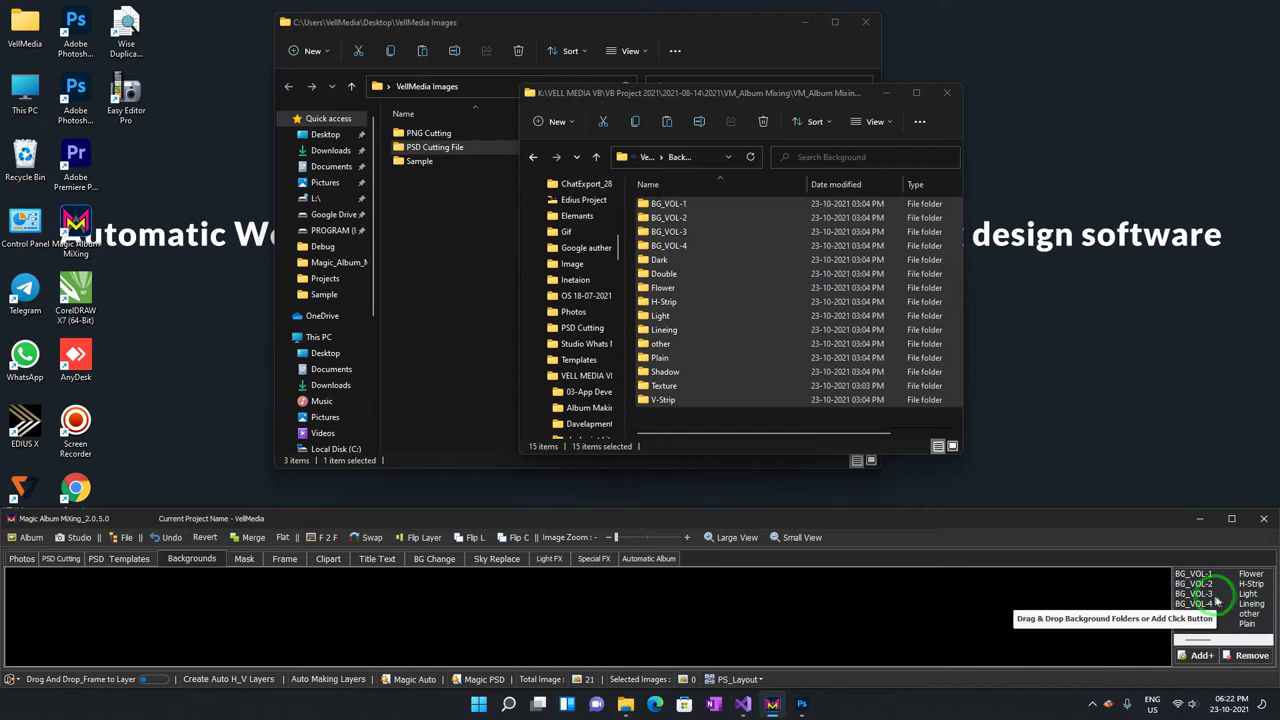
pyautogui.click(1193, 576)
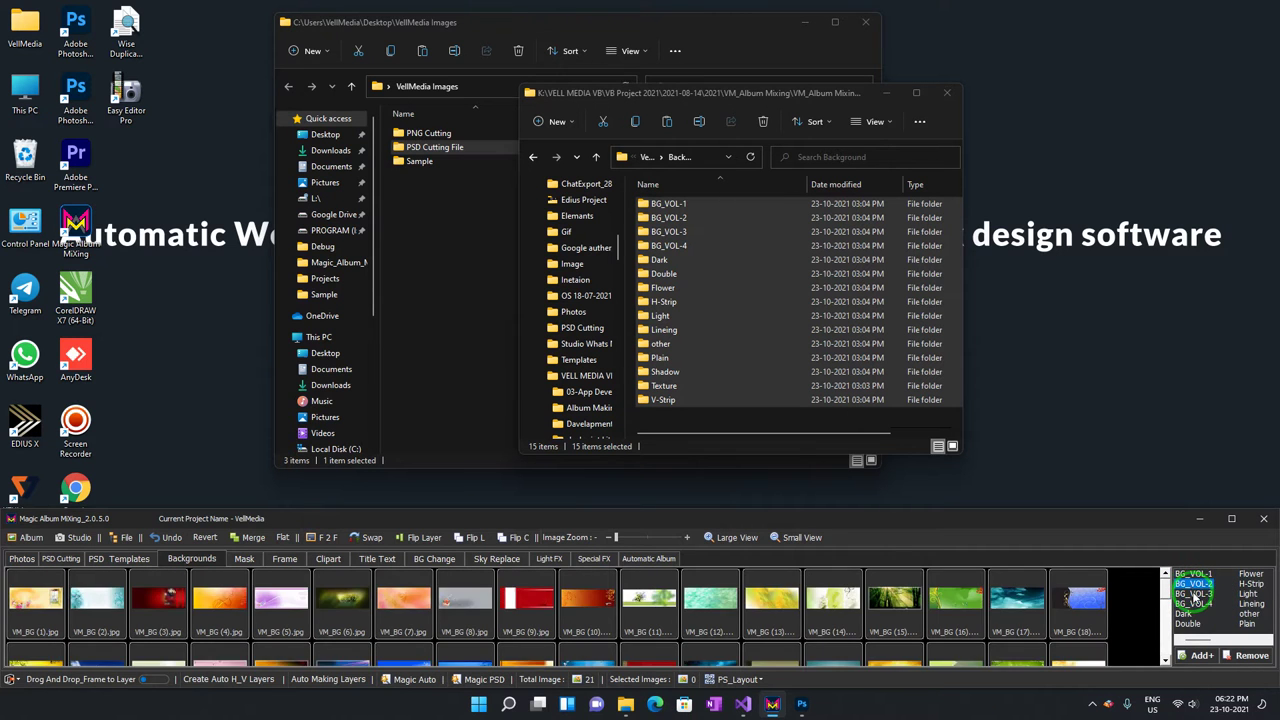
# - Open the Clipart folder in Explorer
pyautogui.moveTo(1263, 645); pyautogui.dragTo(1187, 638)
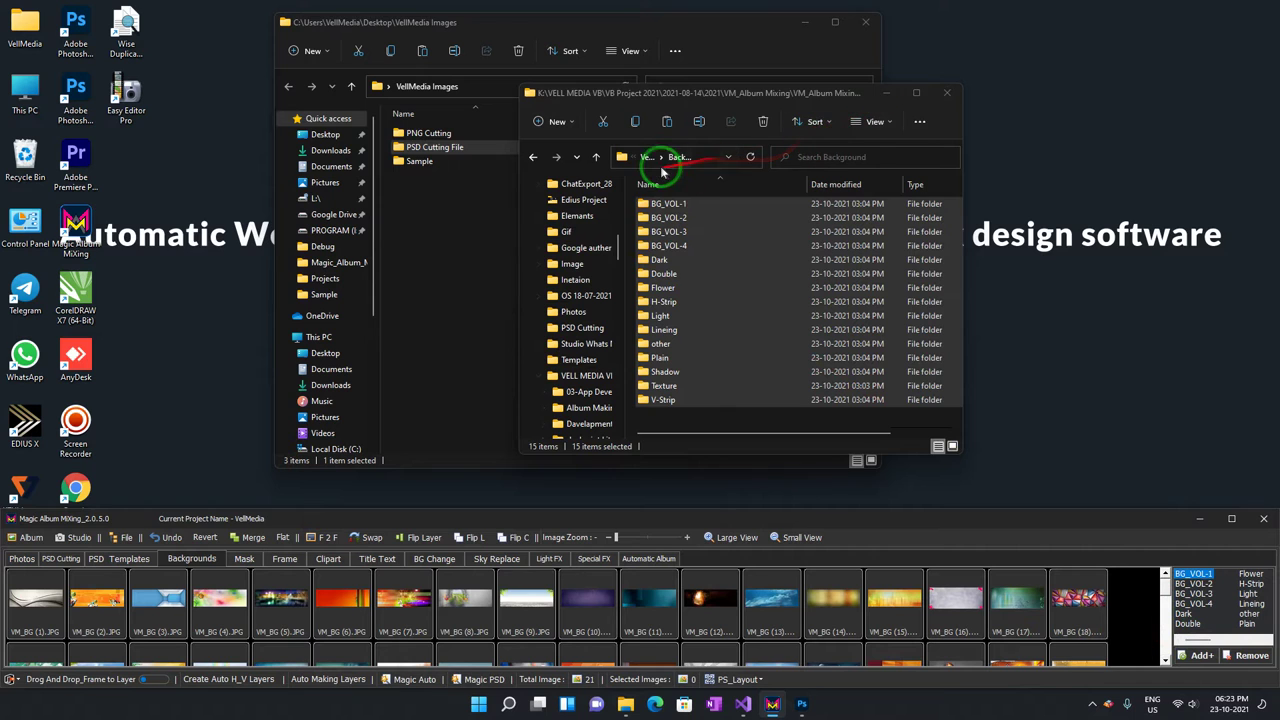
pyautogui.click(655, 160)
pyautogui.doubleClick(685, 230)
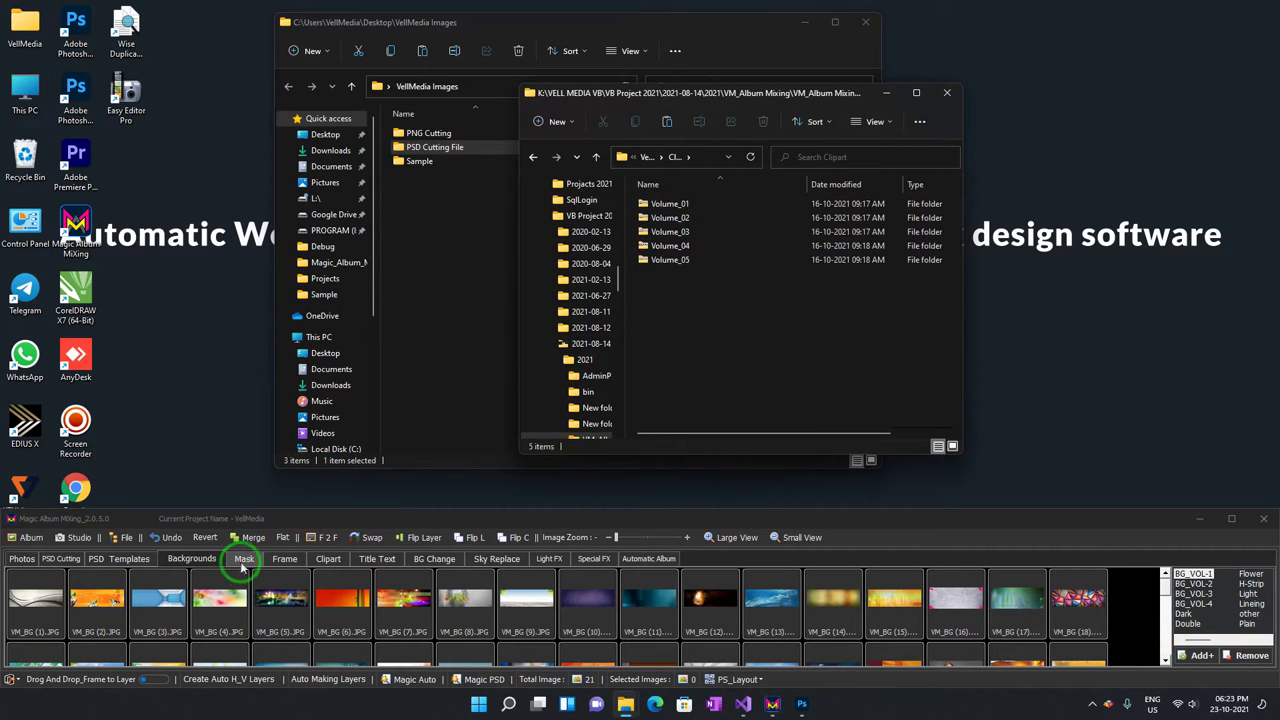
# - Add clipart Volume_01–Volume_05 to the Clipart library and view Volume_05's text art
pyautogui.click(328, 558)
pyautogui.moveTo(757, 314)
pyautogui.mouseDown()
pyautogui.moveTo(648, 200)
pyautogui.moveTo(1230, 590)
pyautogui.mouseUp()
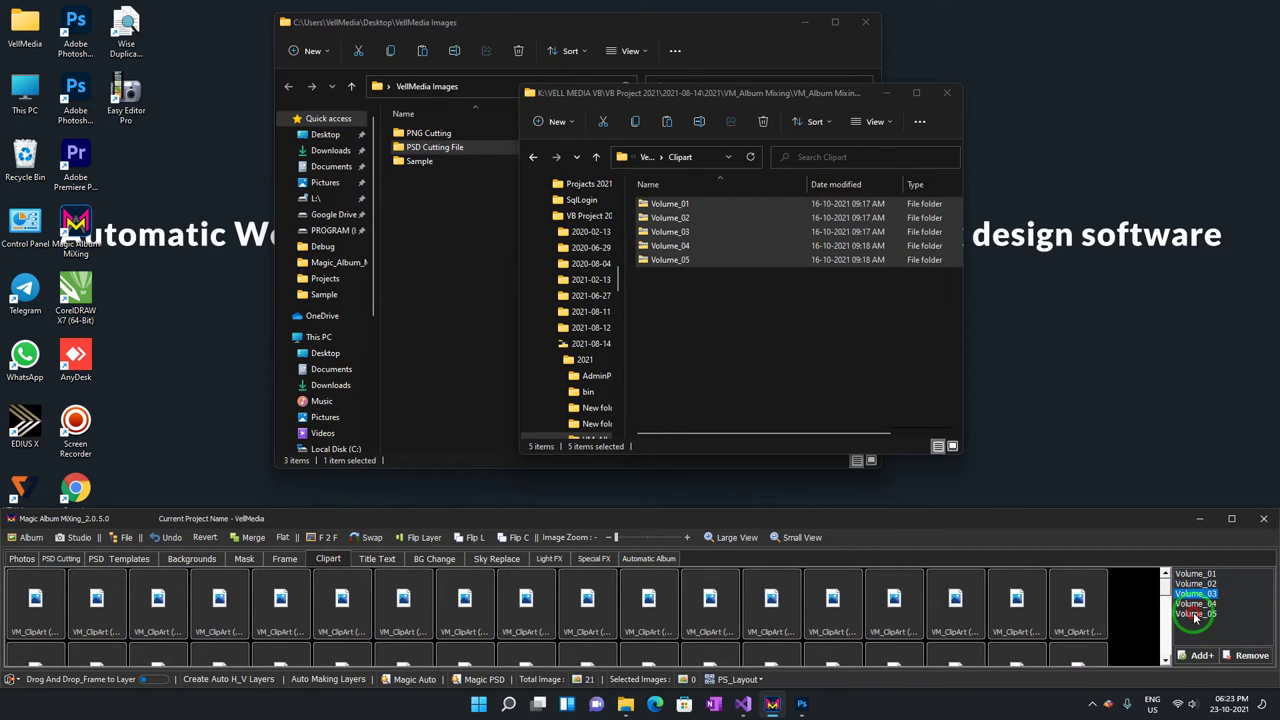
pyautogui.click(1195, 613)
pyautogui.click(646, 157)
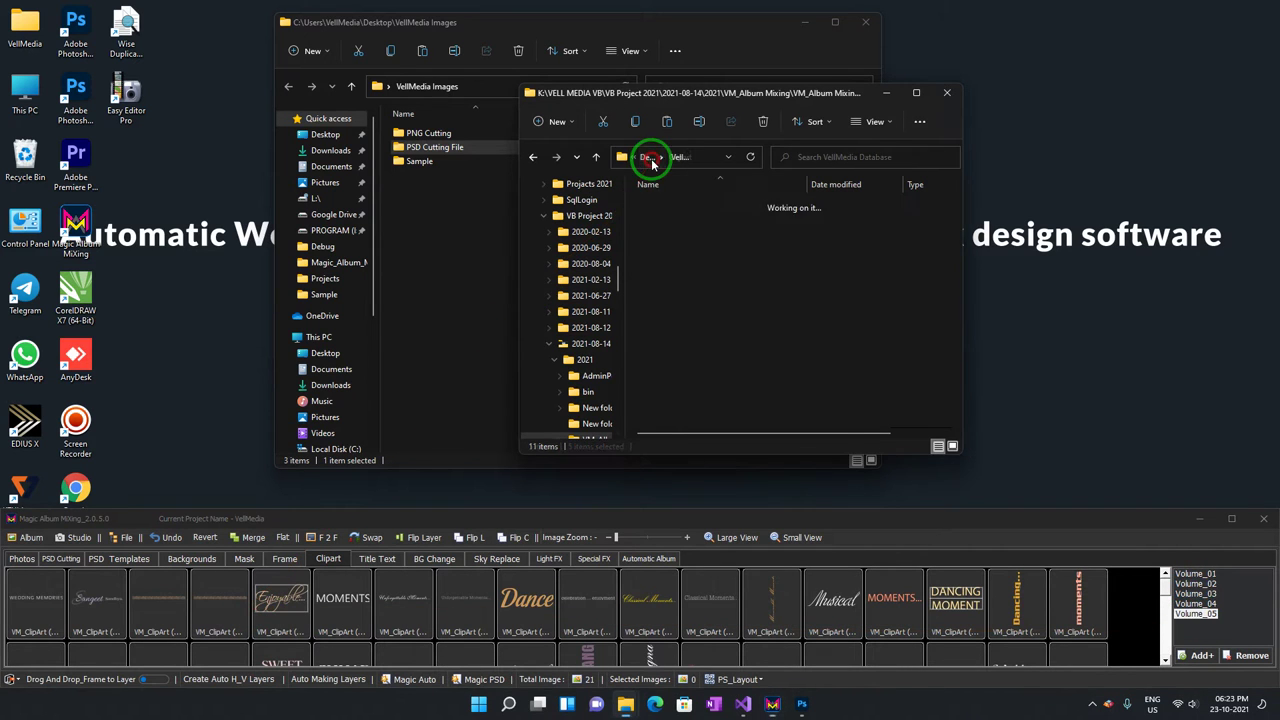
pyautogui.doubleClick(717, 248)
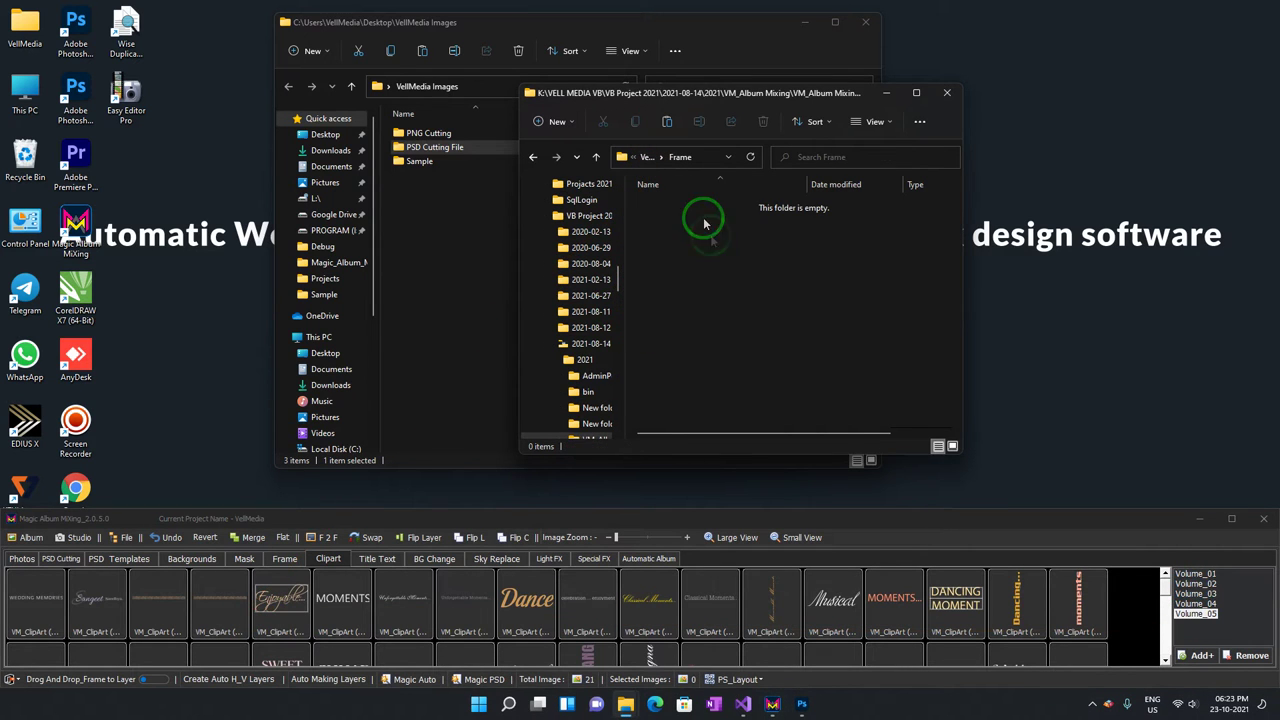
# - Add the seven frame folders, Creative to Traditional, to the Frame library and view Simple
pyautogui.moveTo(686, 320)
pyautogui.mouseDown()
pyautogui.moveTo(680, 185)
pyautogui.moveTo(288, 567)
pyautogui.mouseUp()
pyautogui.moveTo(808, 243); pyautogui.dragTo(1240, 592)
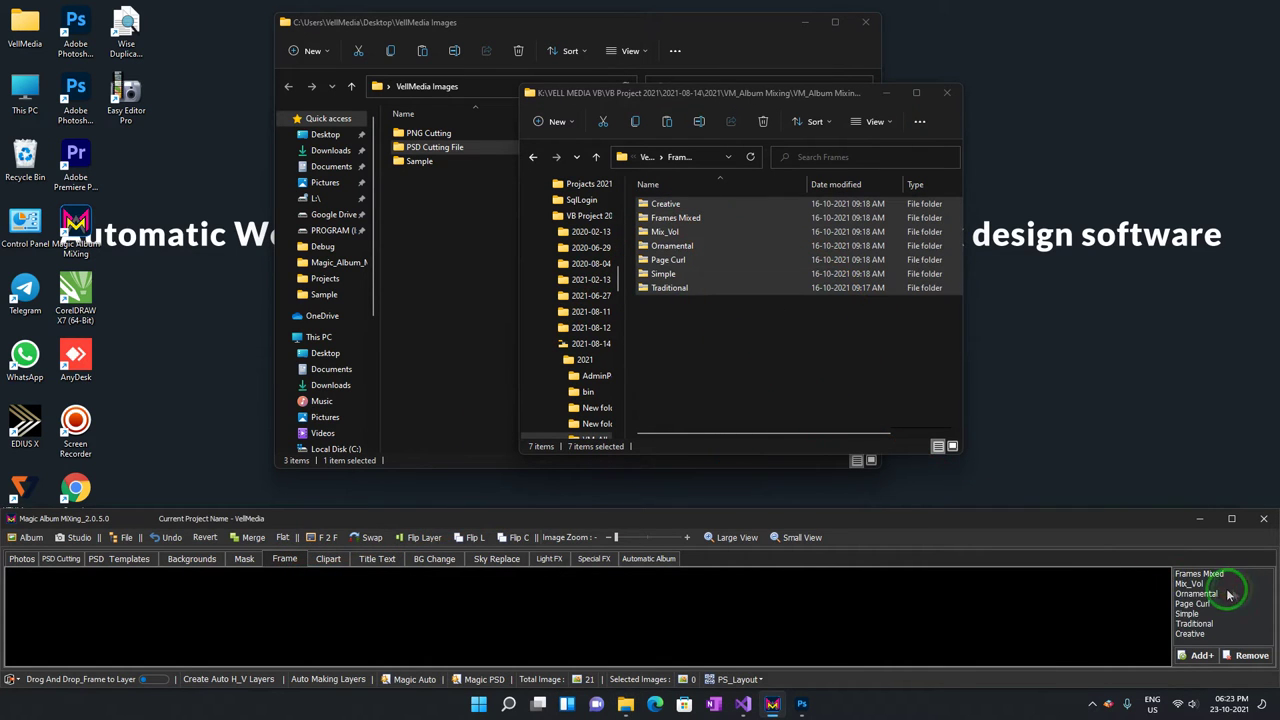
pyautogui.click(1188, 613)
# - Open the Light FX folder in Explorer and start dragging its subfolders to the library
pyautogui.click(646, 157)
pyautogui.click(703, 279)
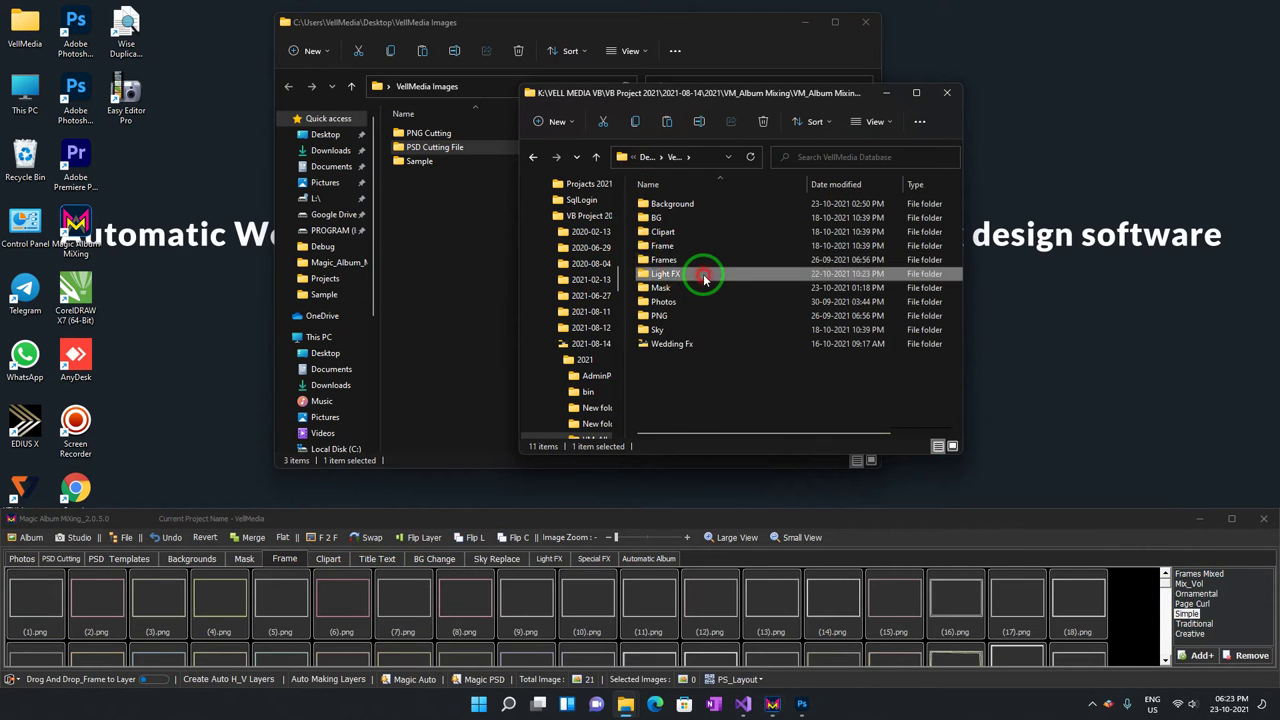
pyautogui.doubleClick(703, 279)
pyautogui.moveTo(680, 330)
pyautogui.mouseDown()
pyautogui.moveTo(690, 190)
pyautogui.moveTo(505, 537)
pyautogui.moveTo(553, 563)
pyautogui.mouseUp()
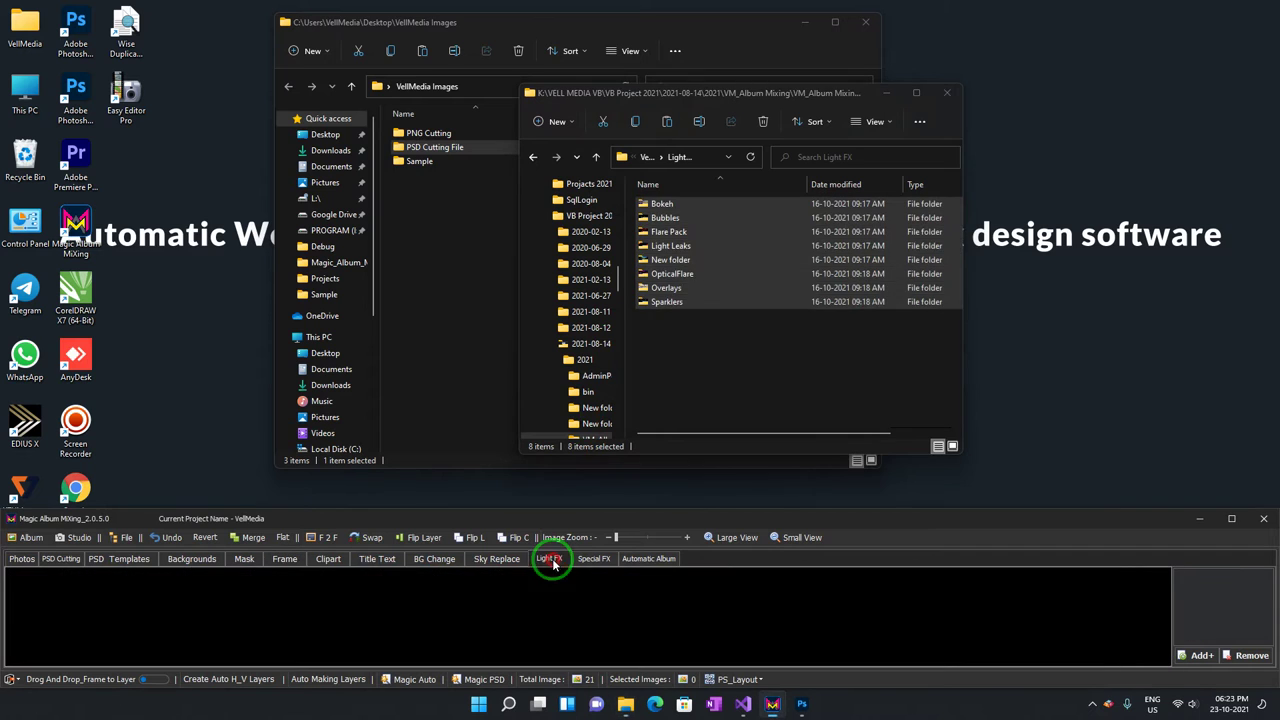
# - Add the eight Light FX folders to the Light FX library and view OpticalFlare and Sparklers
pyautogui.moveTo(720, 258); pyautogui.dragTo(1195, 567)
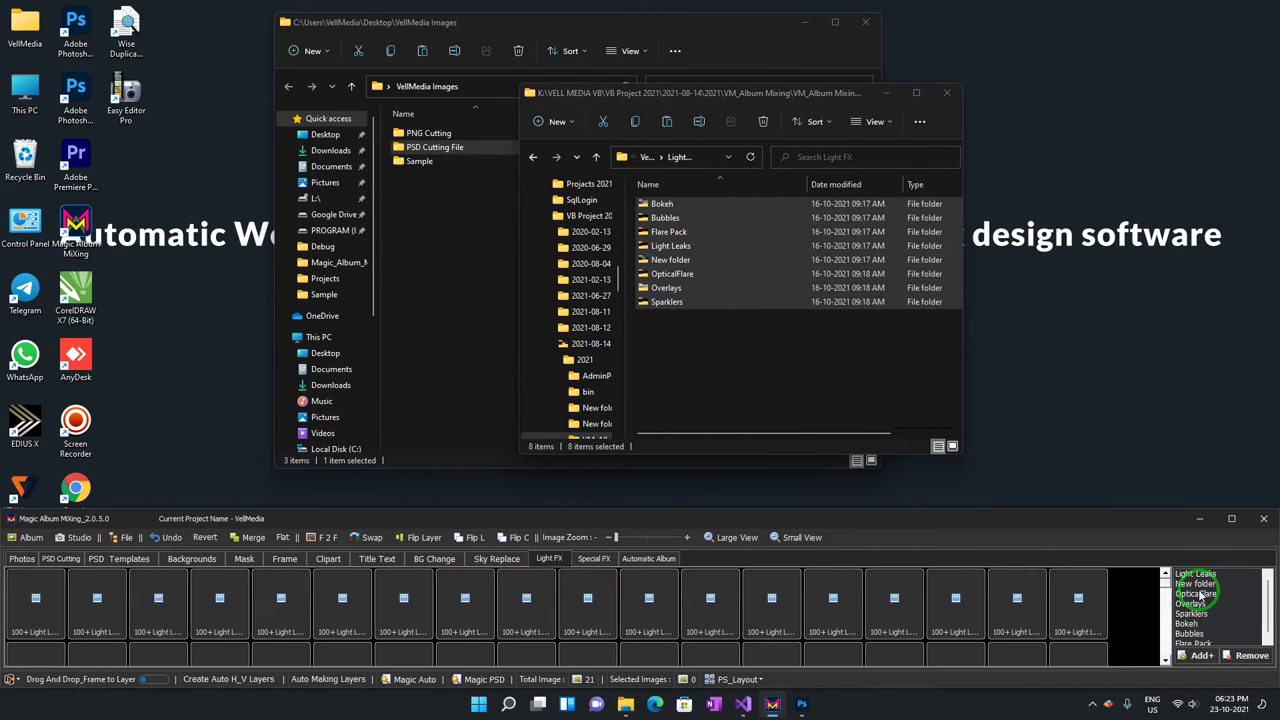
pyautogui.click(1197, 594)
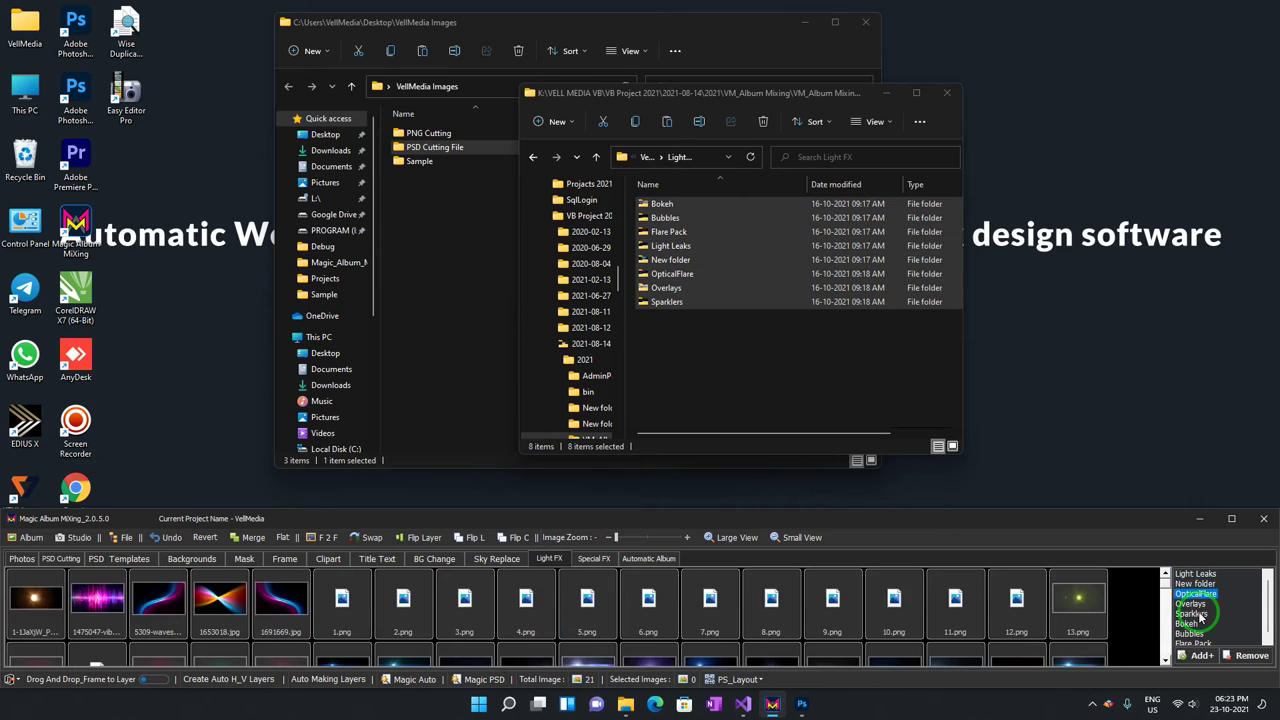
pyautogui.click(1193, 613)
# - Open the Mask folder and drag its three volume folders into the library
pyautogui.click(650, 158)
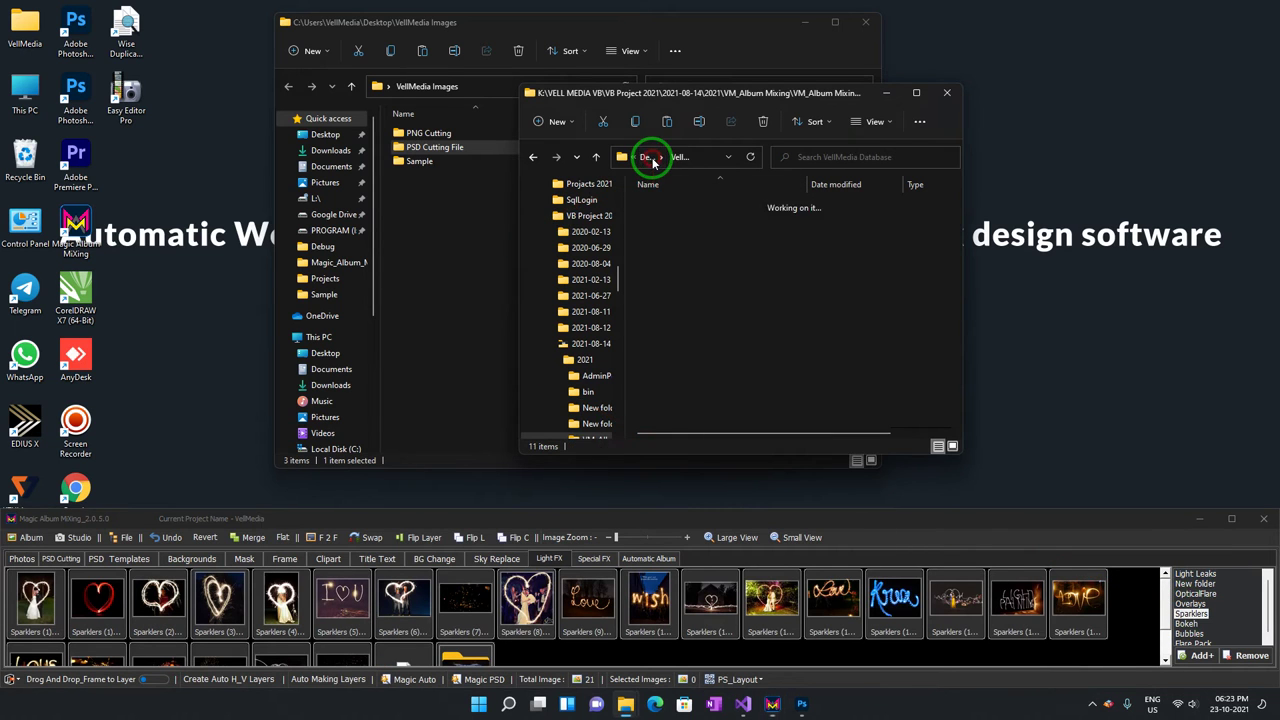
pyautogui.doubleClick(672, 279)
pyautogui.moveTo(684, 295)
pyautogui.mouseDown()
pyautogui.moveTo(686, 183)
pyautogui.moveTo(1193, 598)
pyautogui.mouseUp()
# - Show the Mask library filled with VM_Mask images from the three volumes
pyautogui.click(244, 558)
pyautogui.click(1205, 597)
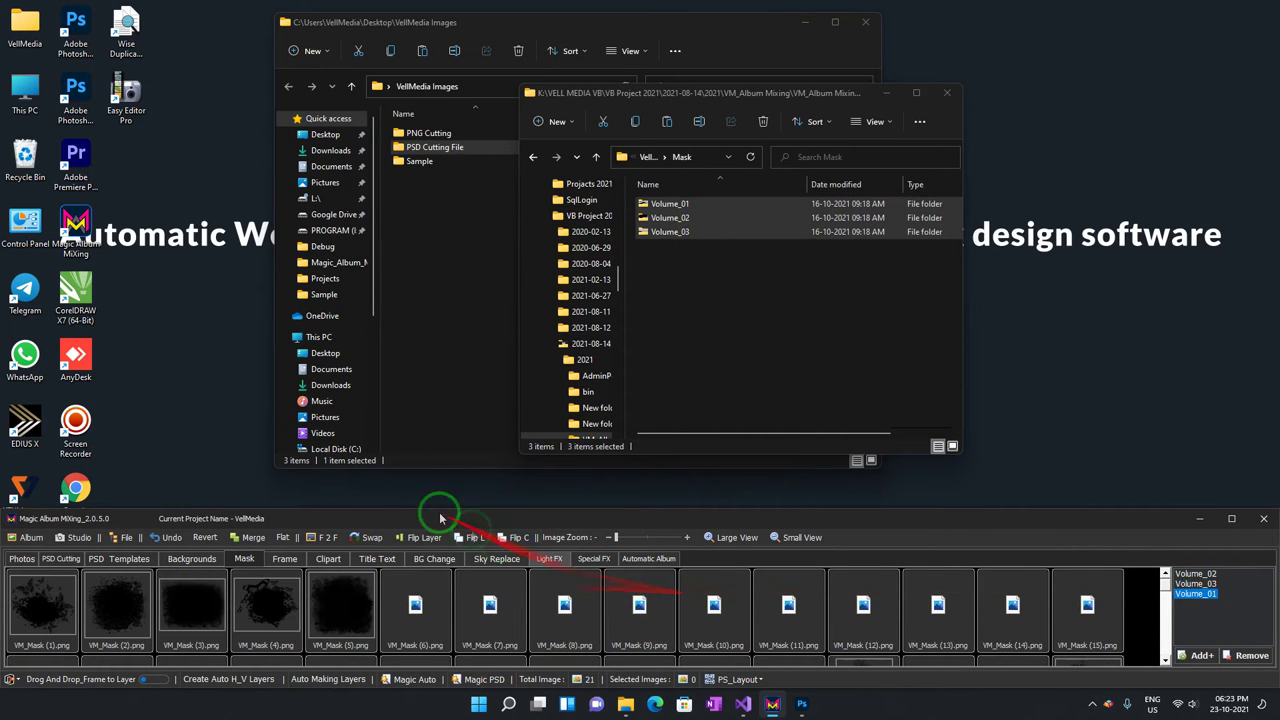
pyautogui.click(645, 156)
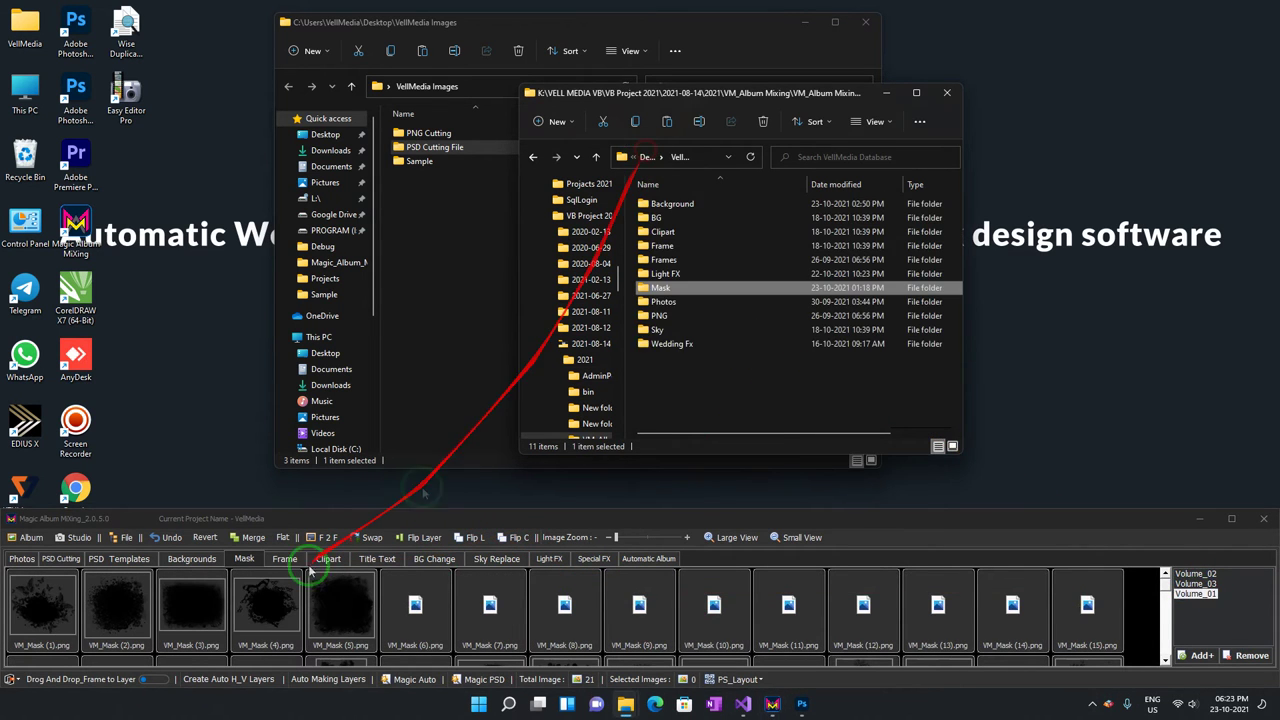
pyautogui.moveTo(660, 287); pyautogui.dragTo(310, 545)
# - Switch to the Photos library and open the VellMedia Database PNG folder in Explorer
pyautogui.click(22, 558)
pyautogui.click(120, 562)
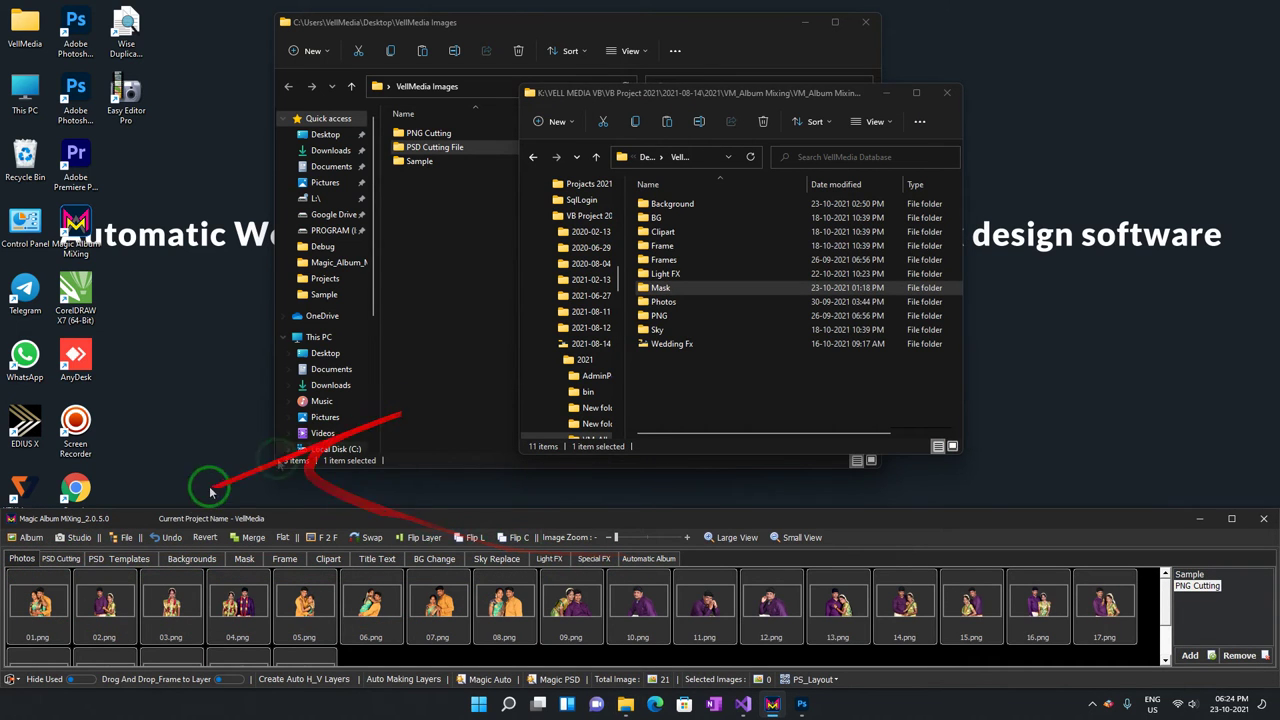
pyautogui.doubleClick(662, 301)
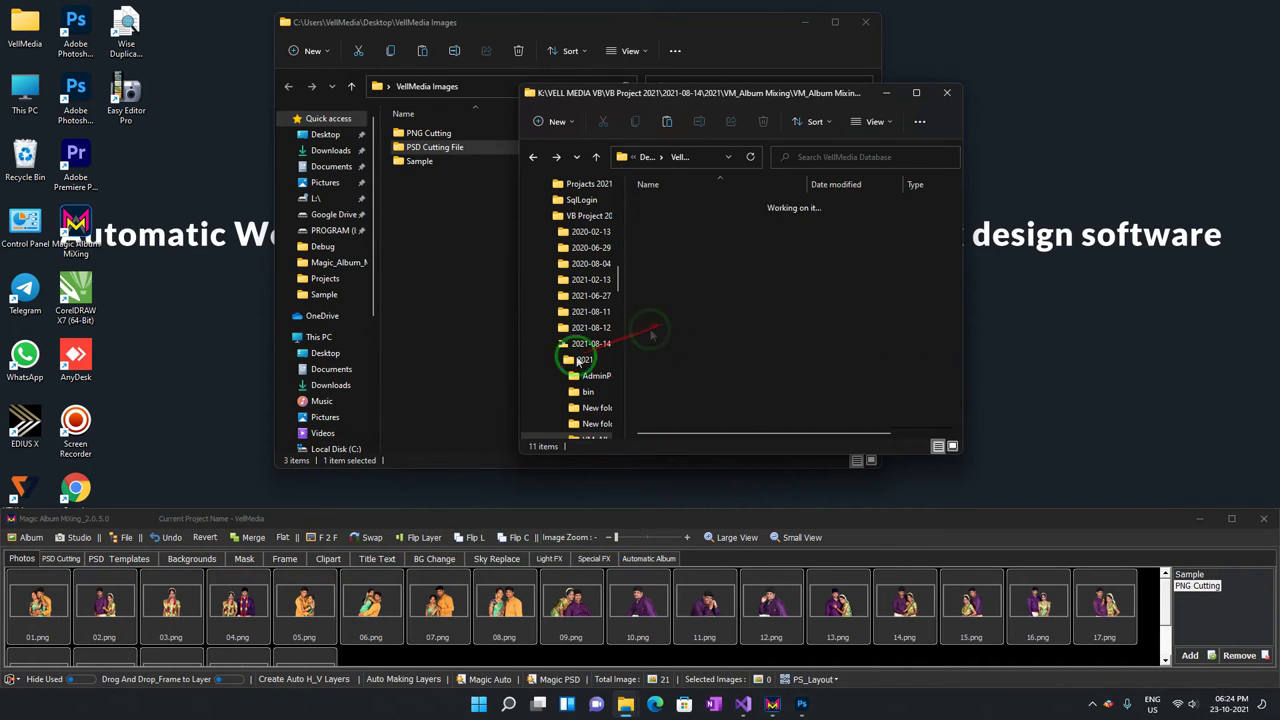
pyautogui.click(150, 519)
pyautogui.click(217, 522)
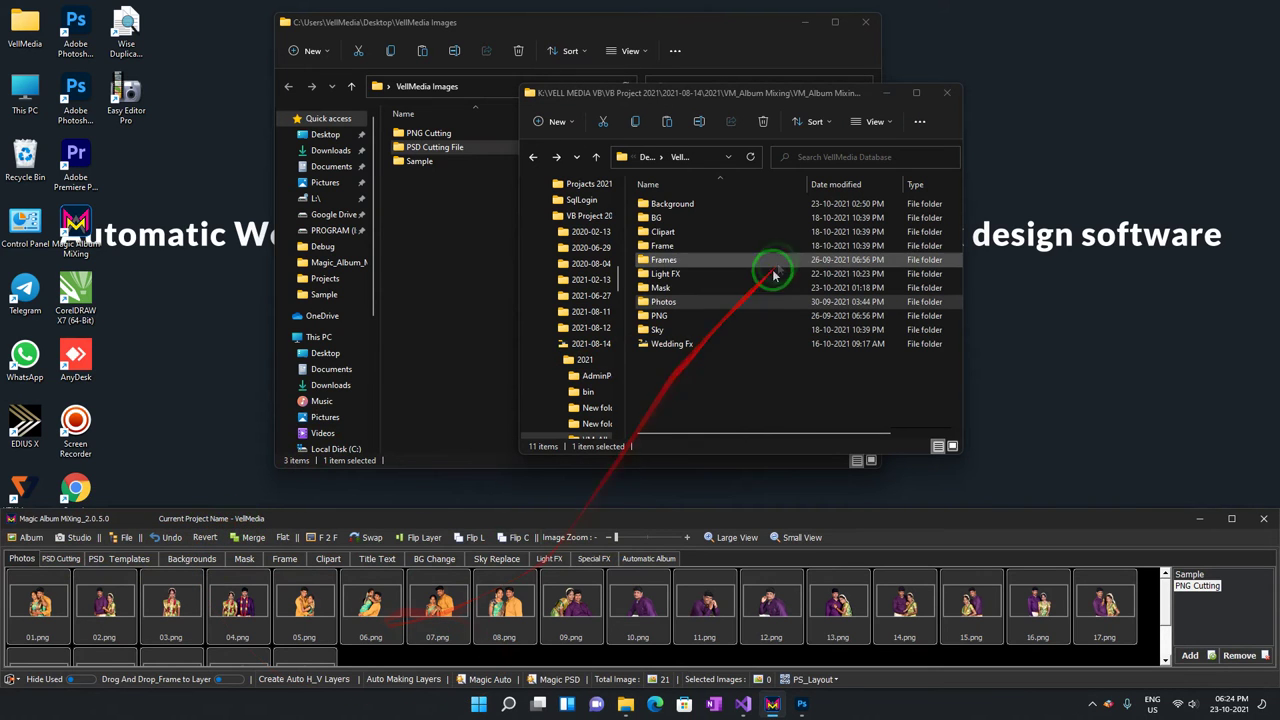
pyautogui.doubleClick(690, 316)
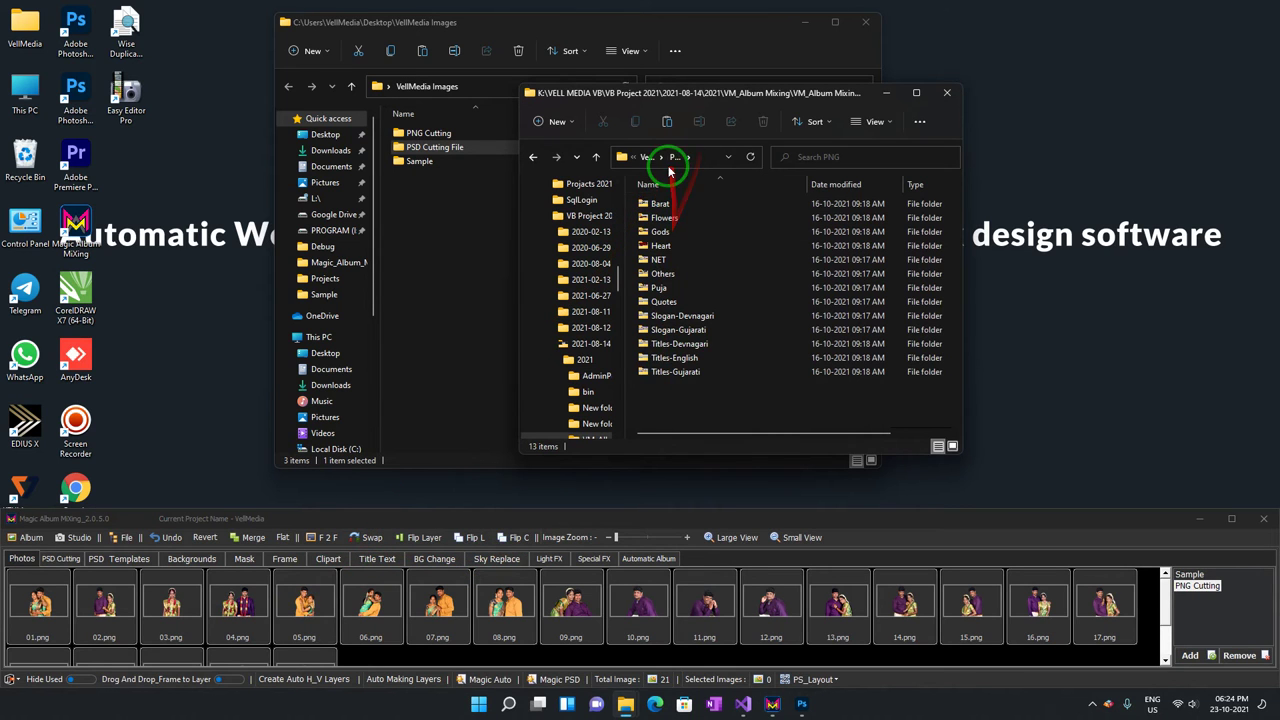
# - Drag all 13 PNG category folders, such as Barat, Flowers, Gods and Heart, into the Clipart folder list
pyautogui.click(652, 157)
pyautogui.click(673, 318)
pyautogui.doubleClick(673, 318)
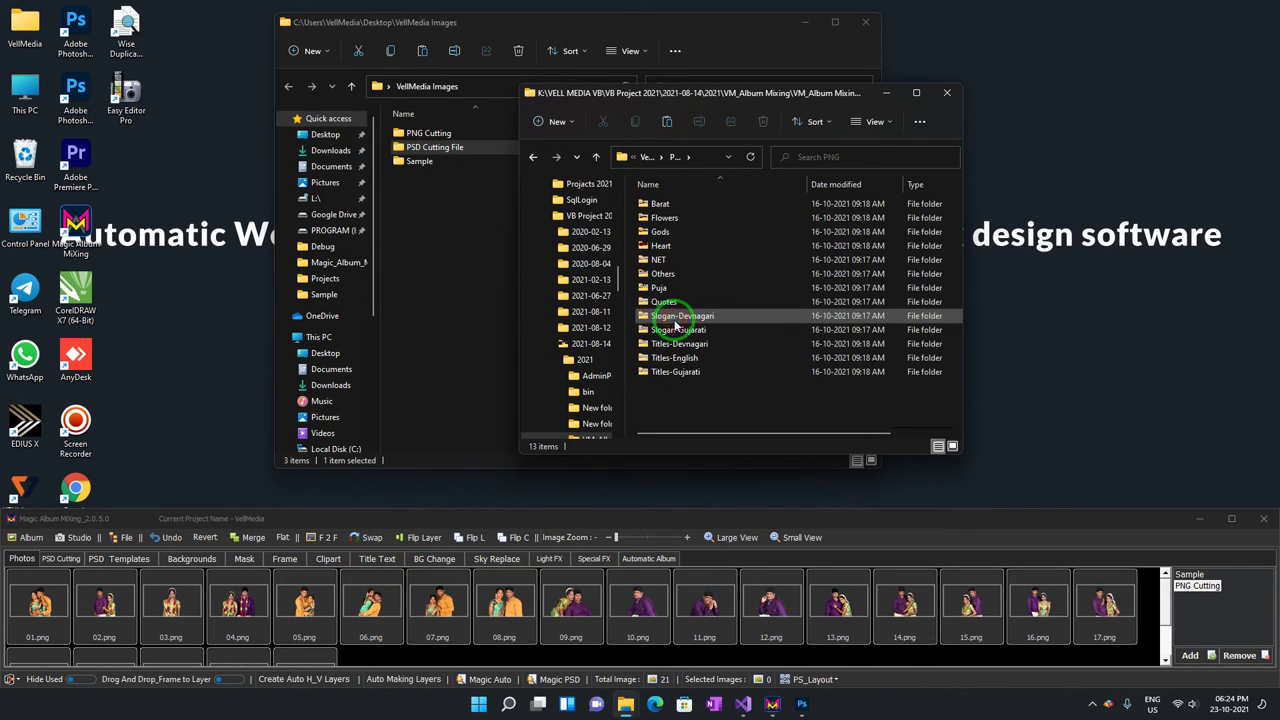
pyautogui.click(337, 567)
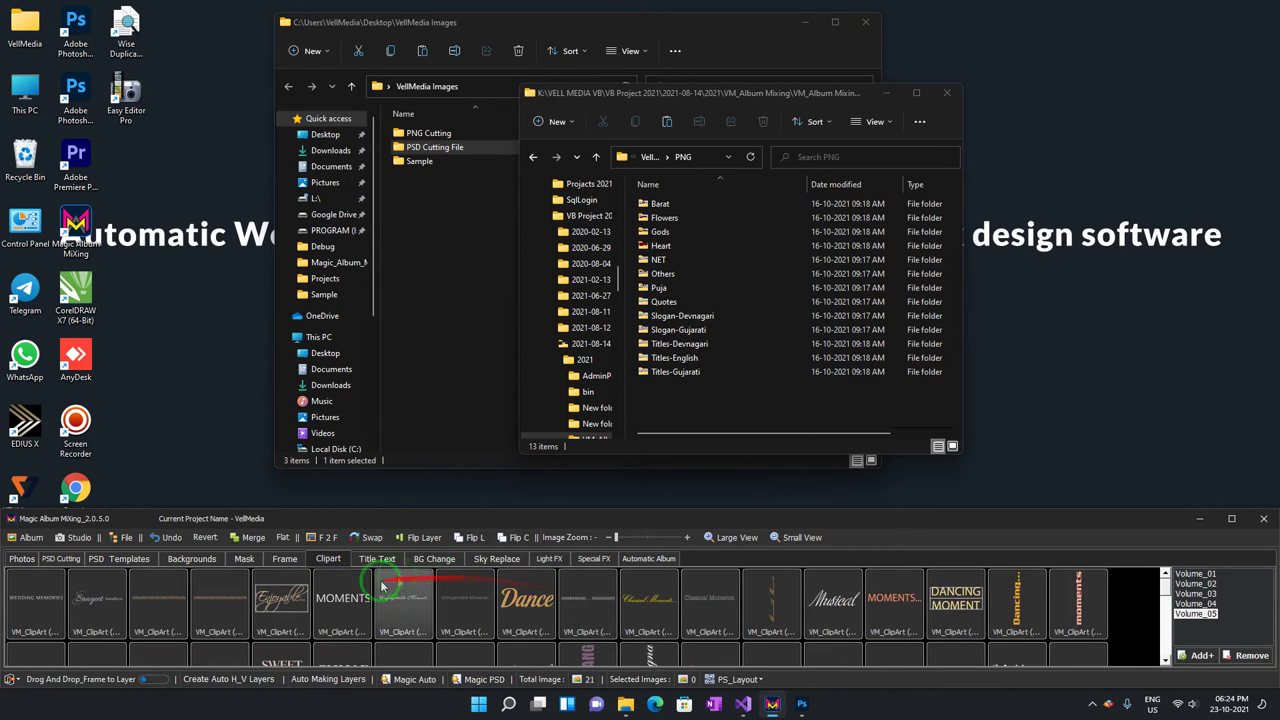
pyautogui.moveTo(674, 400)
pyautogui.mouseDown()
pyautogui.moveTo(681, 225)
pyautogui.moveTo(1245, 650)
pyautogui.mouseUp()
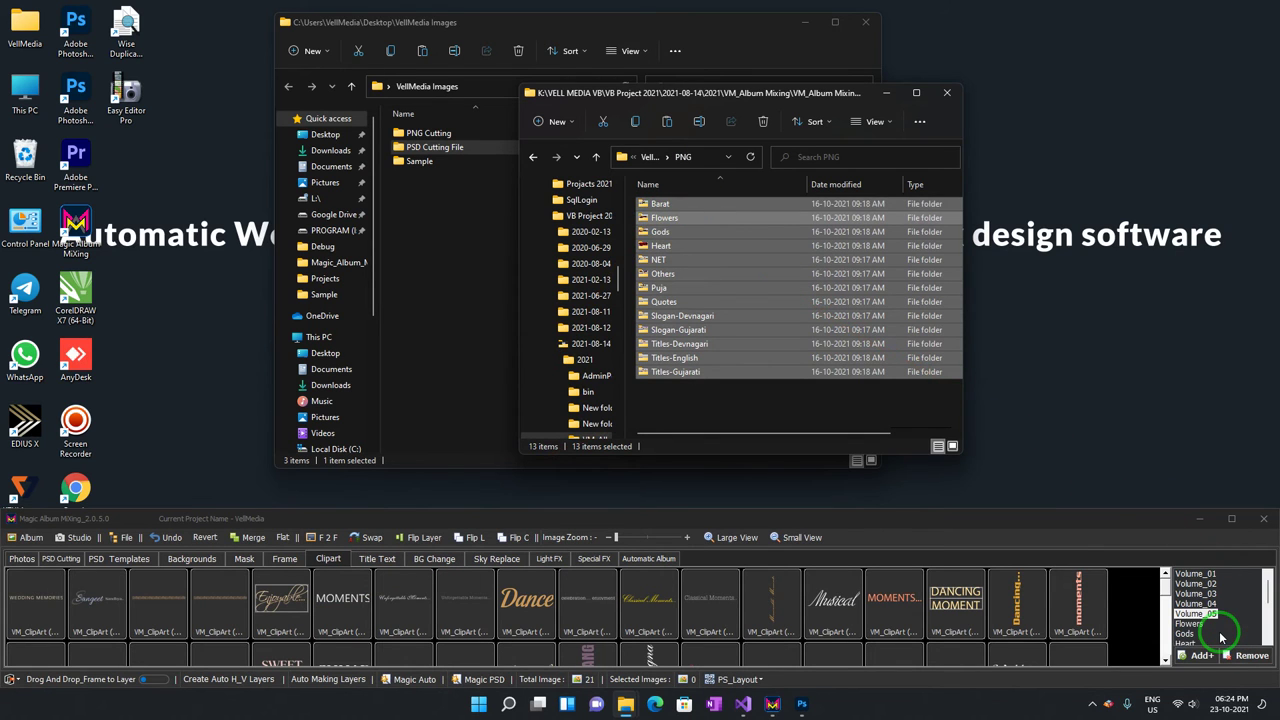
pyautogui.click(648, 157)
pyautogui.doubleClick(680, 329)
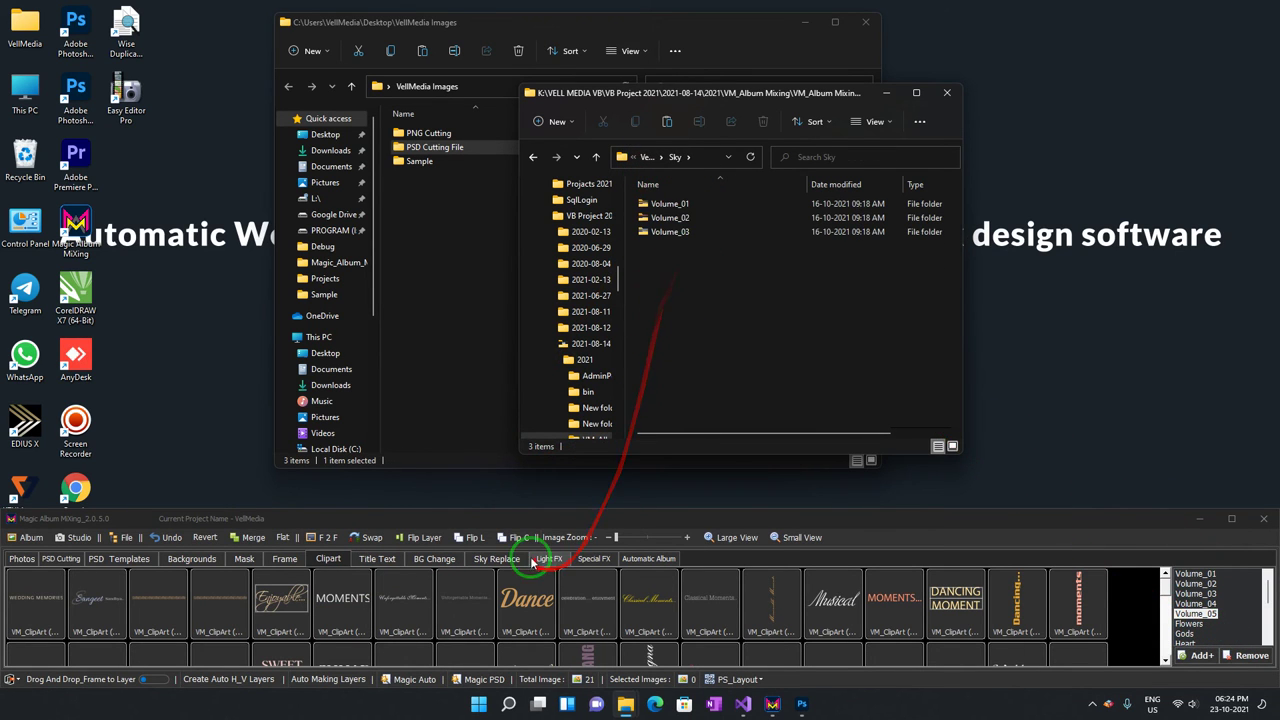
# - Drag the Sky folder's Volume_01–03 into the Sky Replace library's folder list
pyautogui.click(500, 563)
pyautogui.moveTo(737, 391); pyautogui.dragTo(680, 126)
pyautogui.moveTo(657, 214); pyautogui.dragTo(1232, 596)
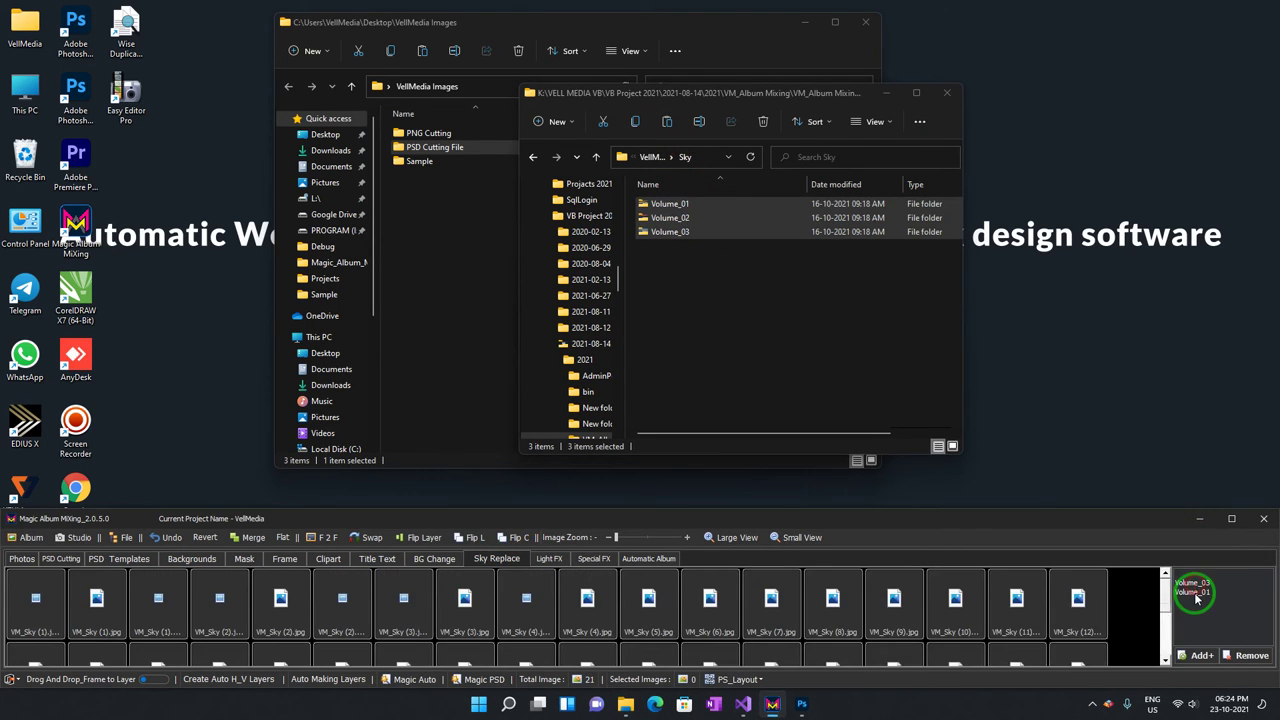
pyautogui.click(590, 561)
pyautogui.click(549, 560)
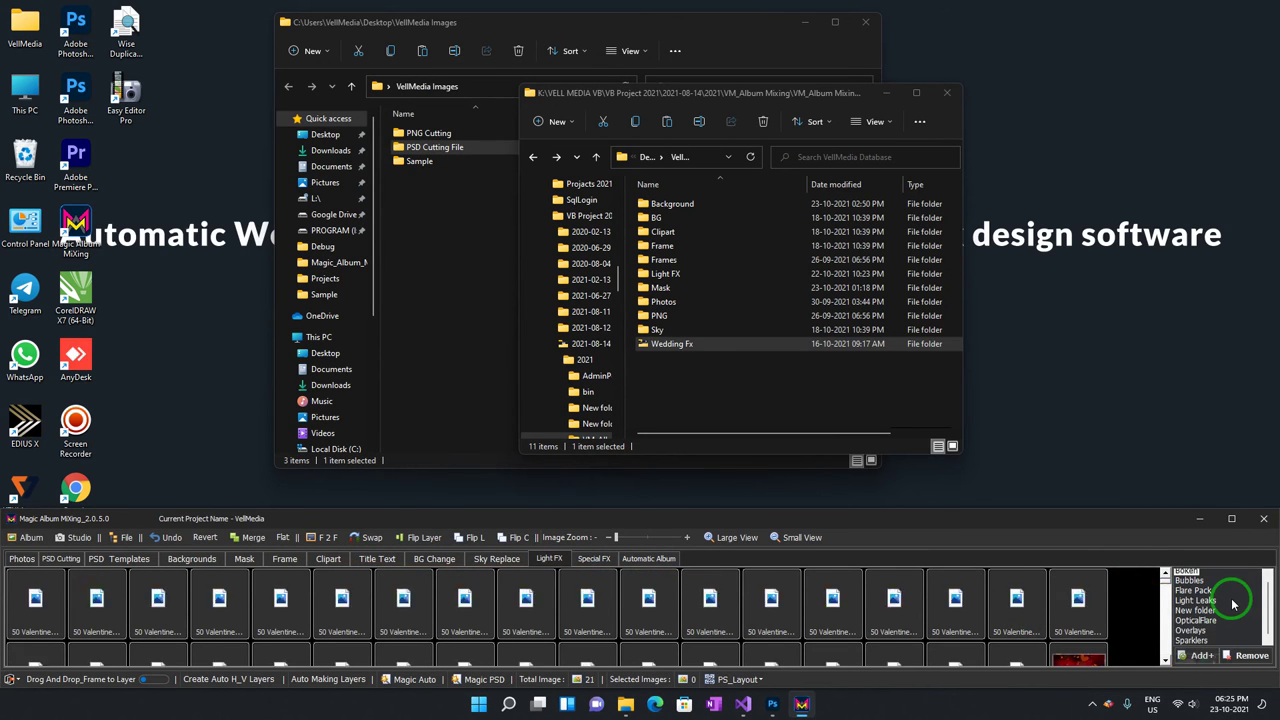
# - Browse the Special FX, Light FX, Sky Replace, Title Text, Clipart and Frame libraries
pyautogui.click(594, 558)
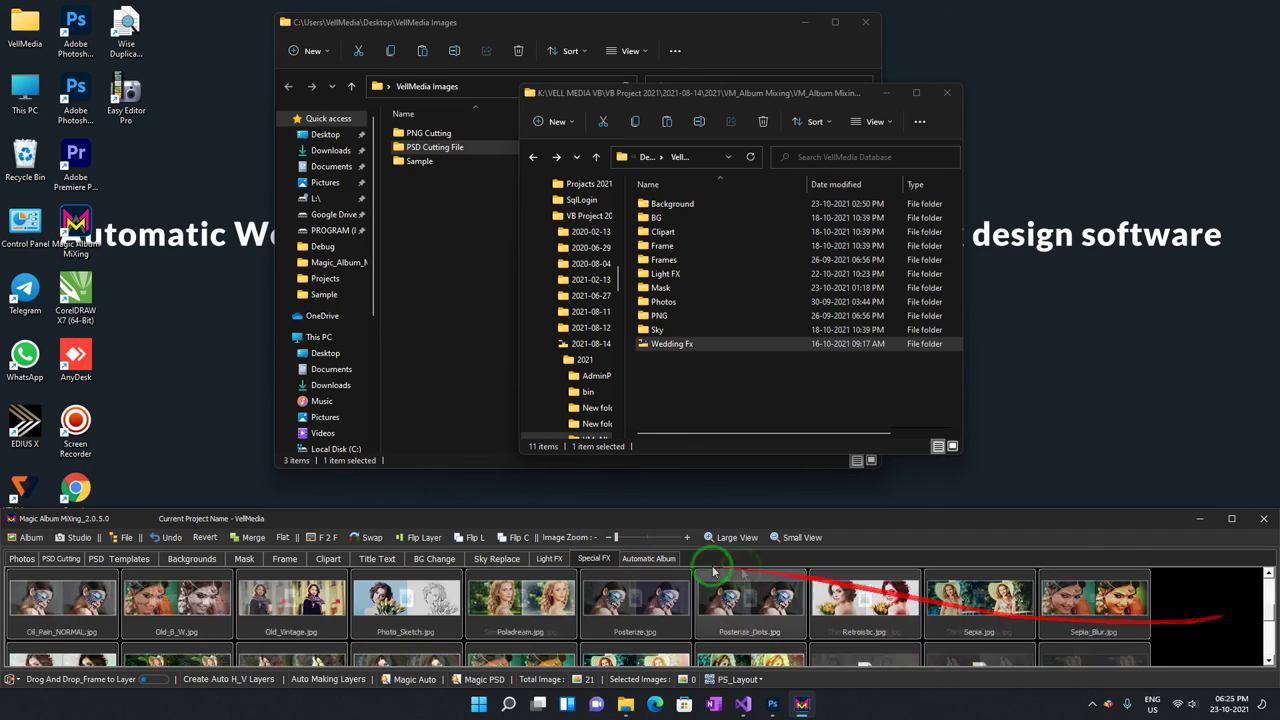
pyautogui.click(549, 560)
pyautogui.click(496, 560)
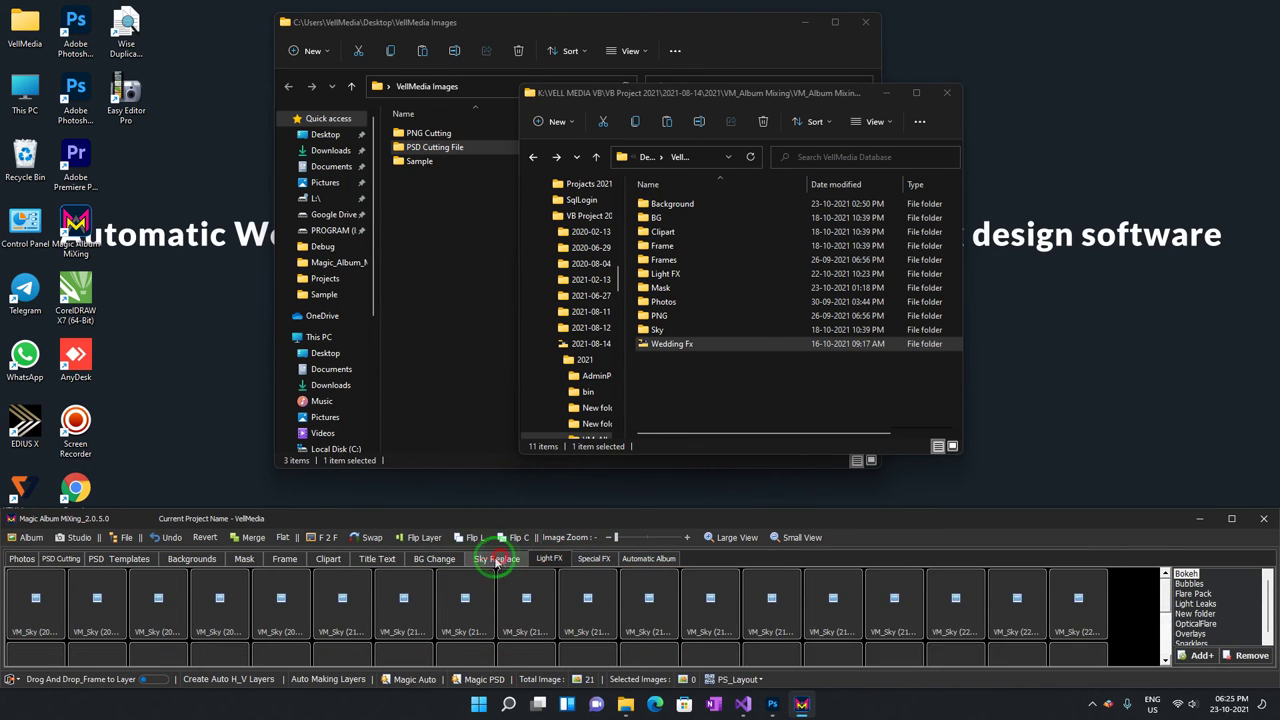
pyautogui.click(383, 560)
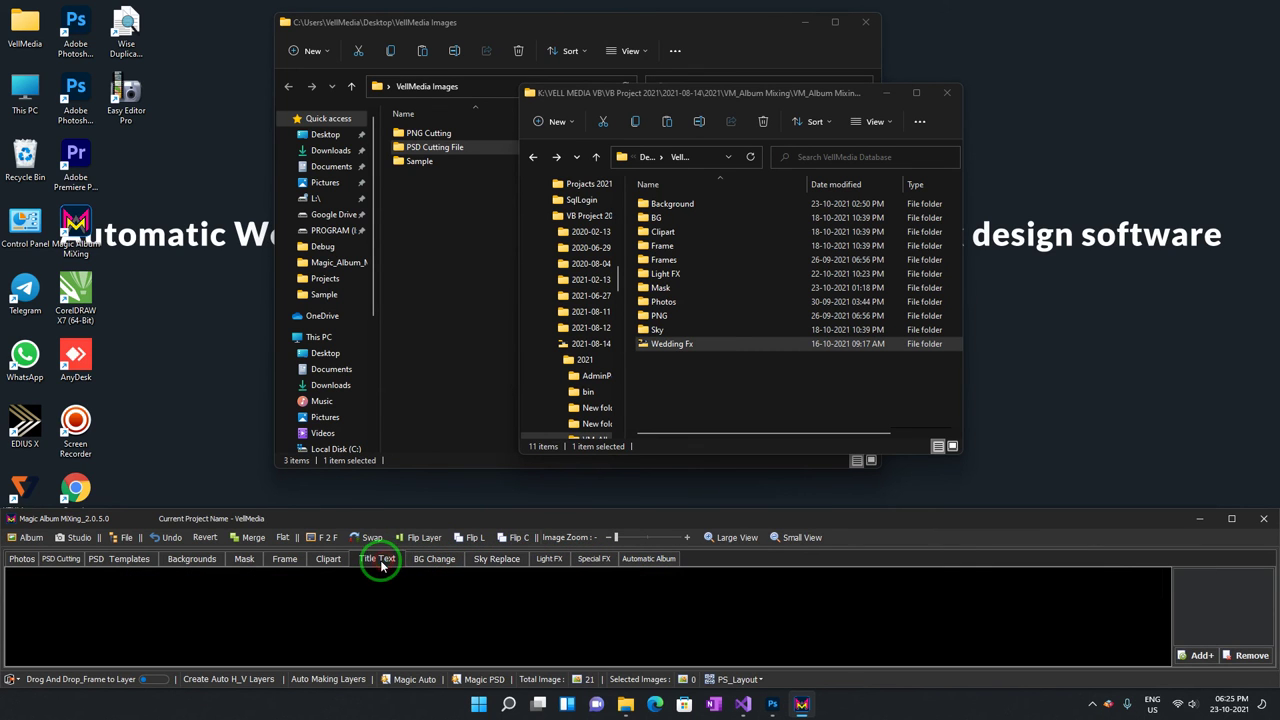
pyautogui.click(338, 567)
pyautogui.click(280, 560)
pyautogui.click(326, 560)
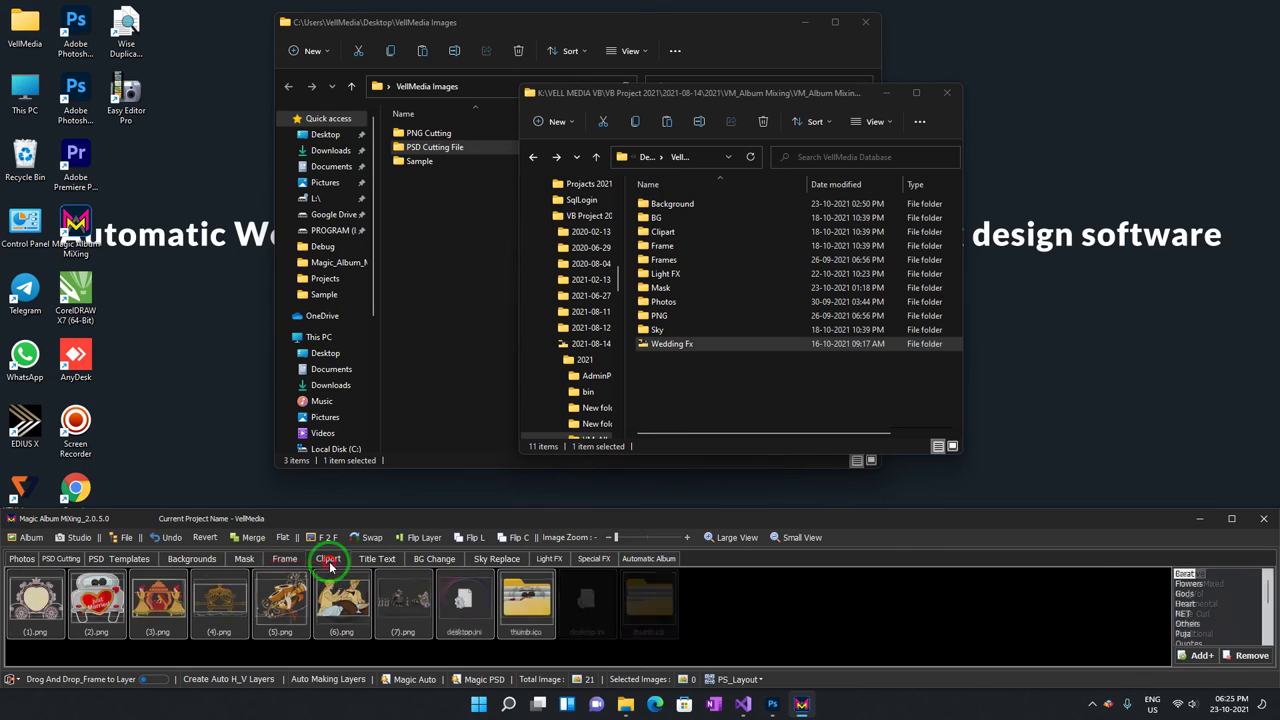
pyautogui.click(279, 561)
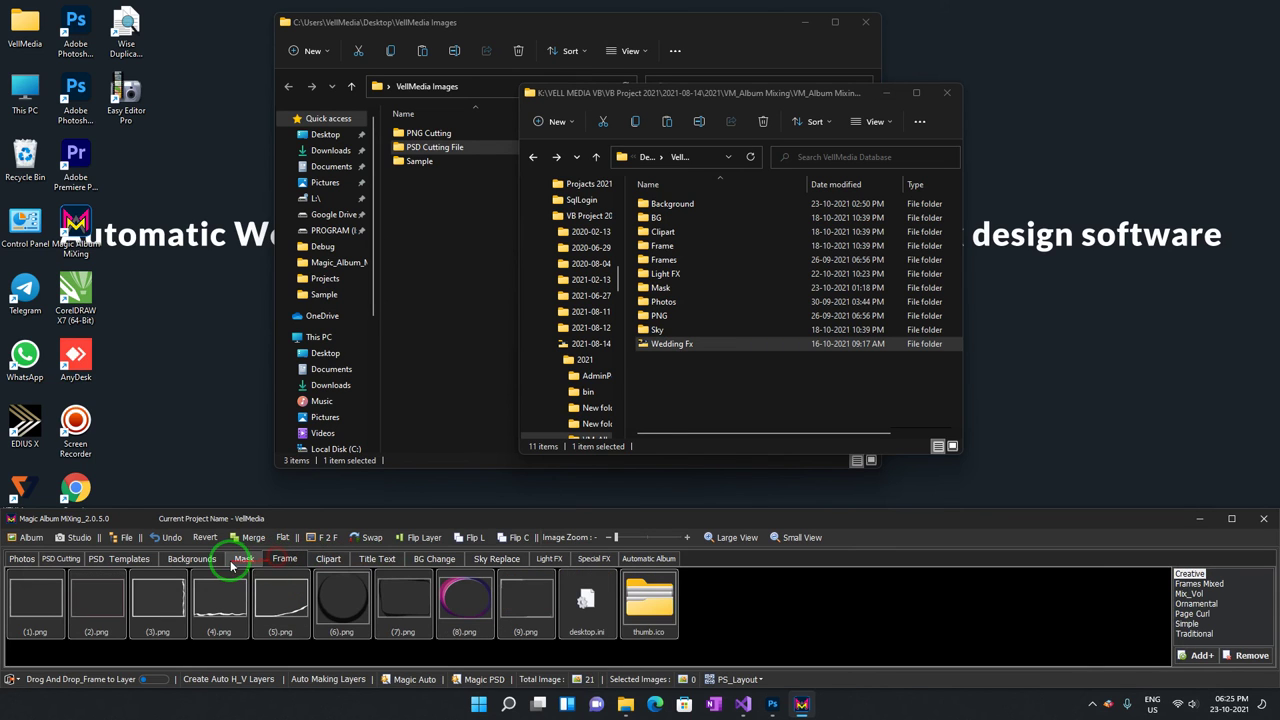
pyautogui.click(328, 558)
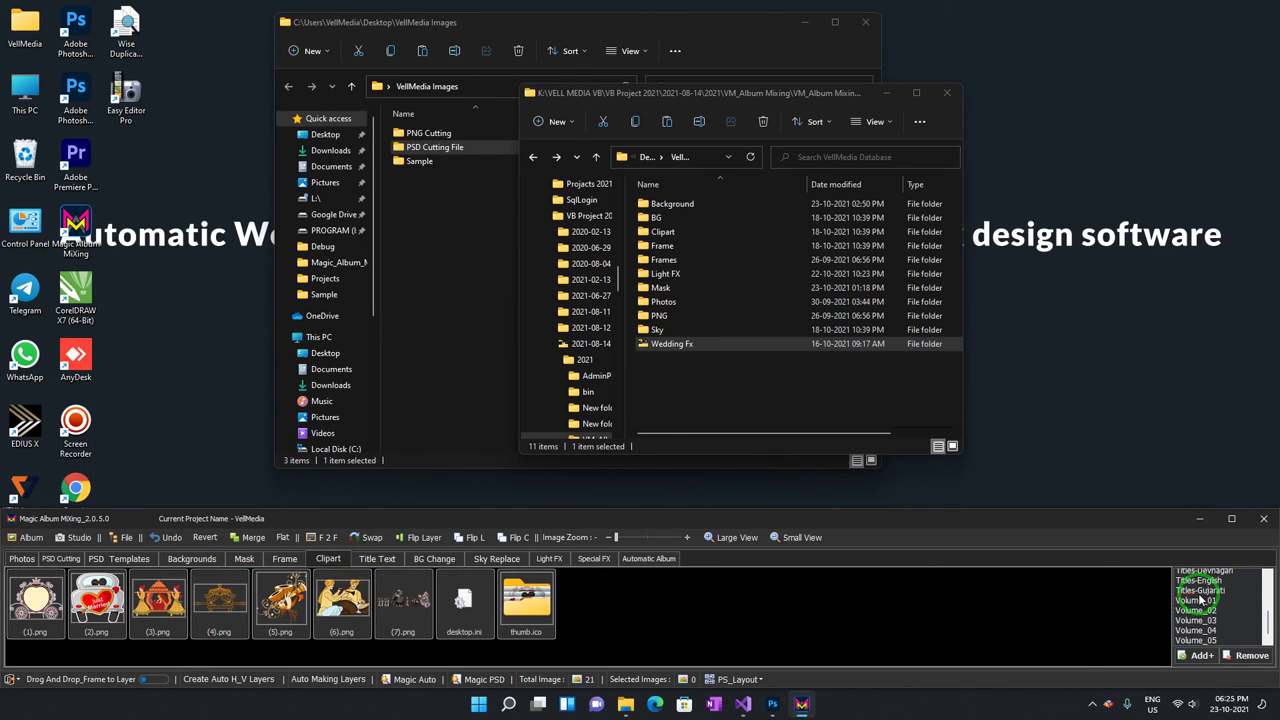
# - Show the VM_ClipArt title images in Clipart, then check the Frame, Mask and Backgrounds libraries
pyautogui.click(1197, 617)
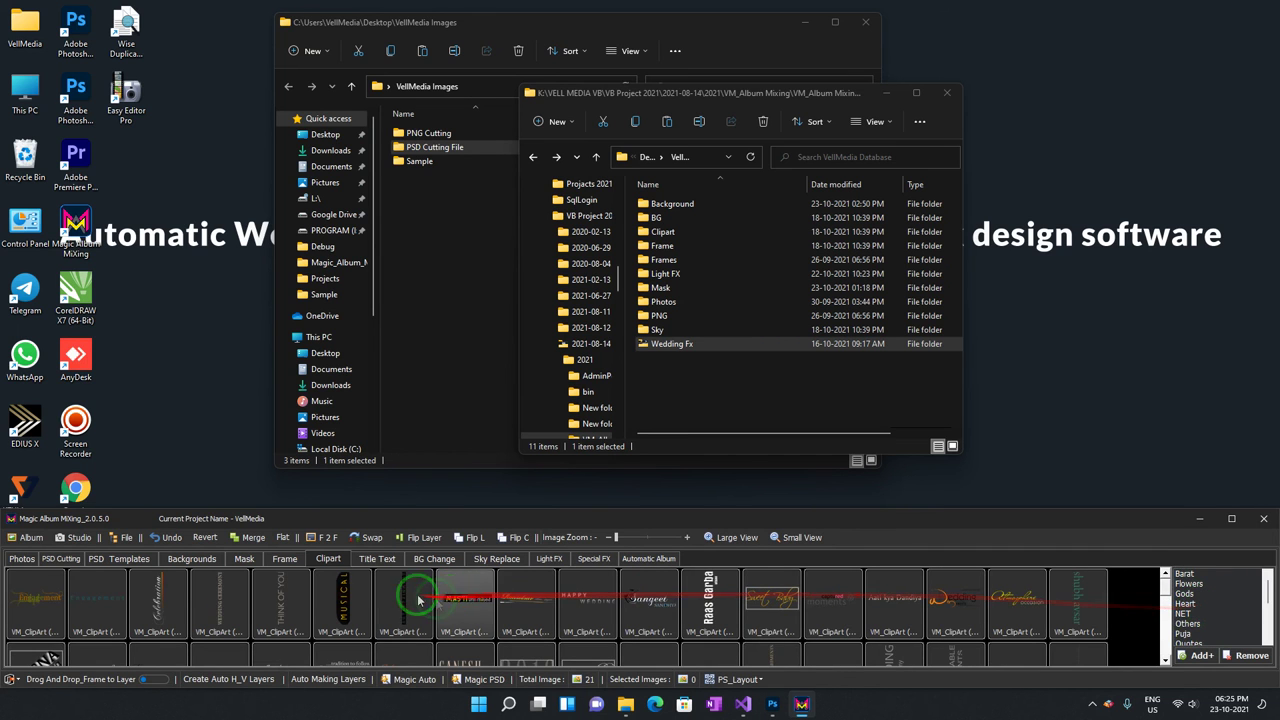
pyautogui.click(287, 559)
pyautogui.click(247, 560)
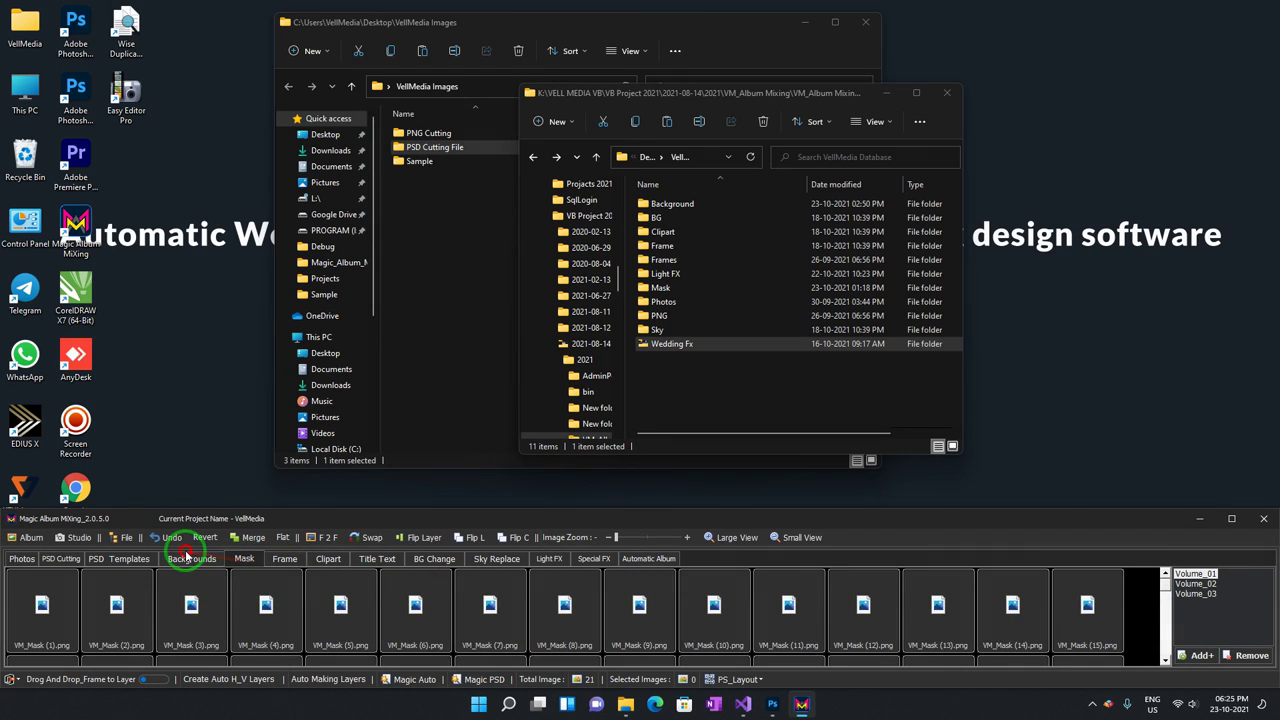
pyautogui.click(28, 560)
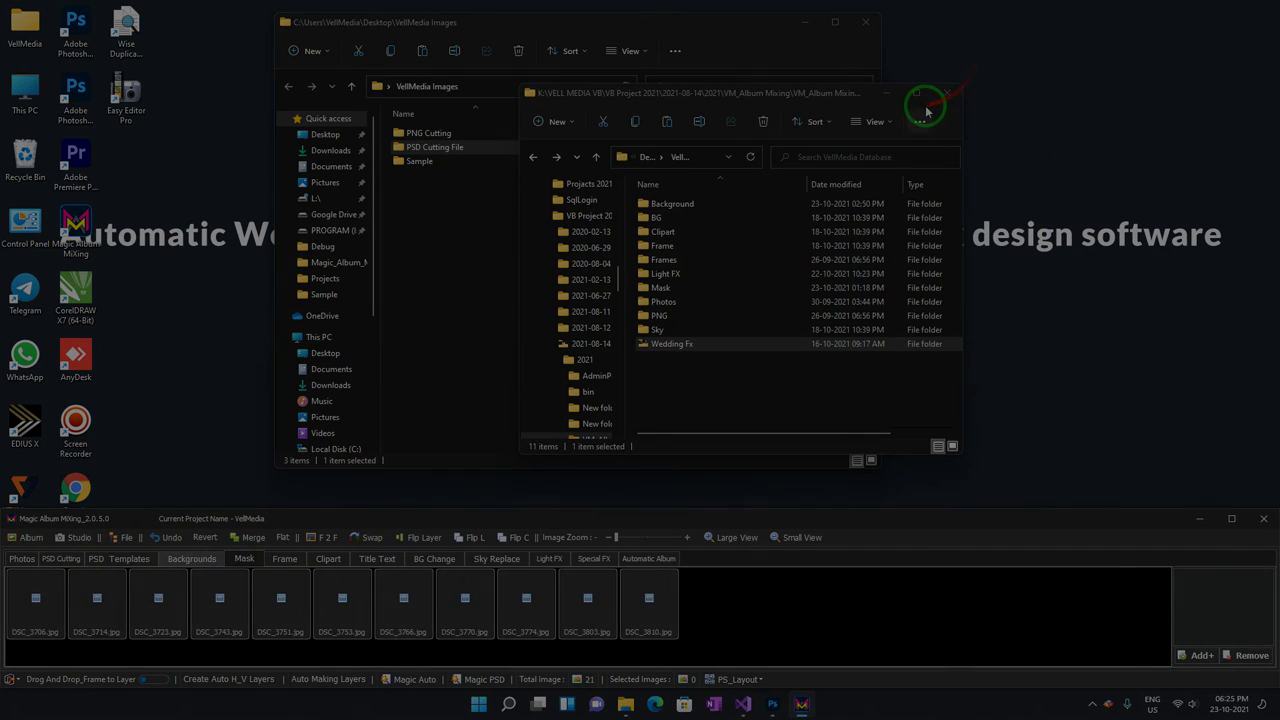
pyautogui.click(1093, 703)
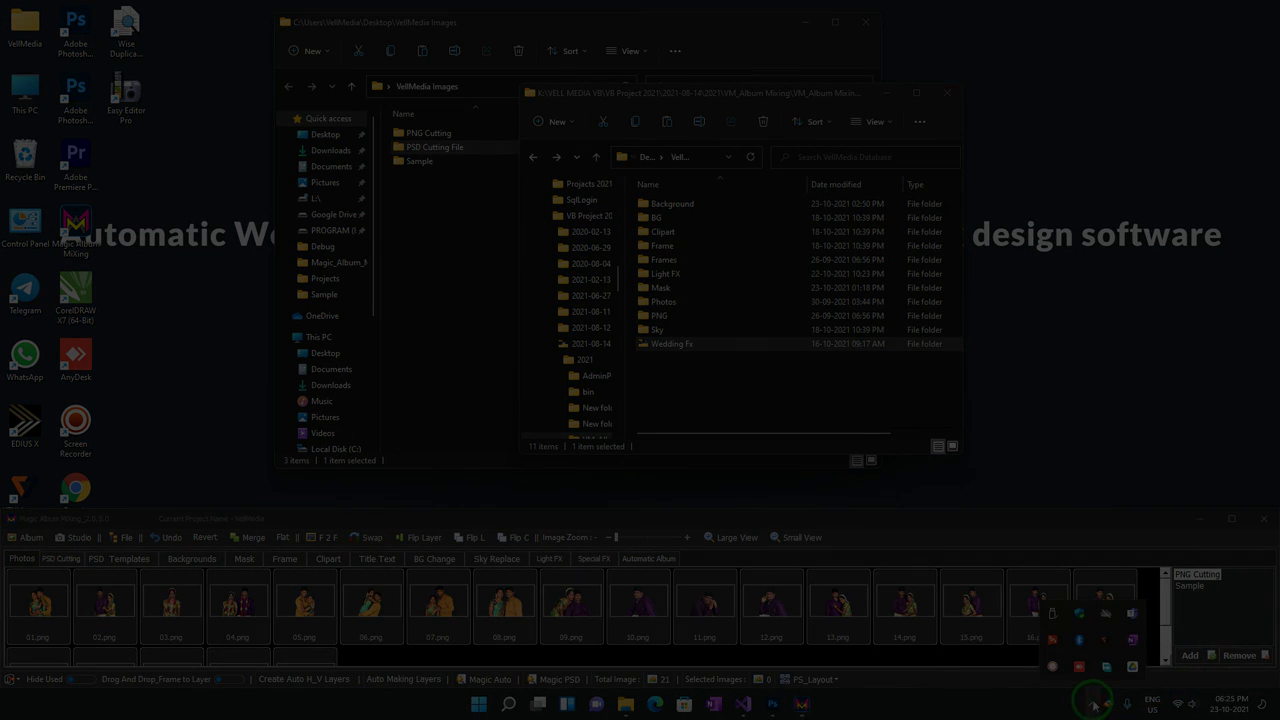